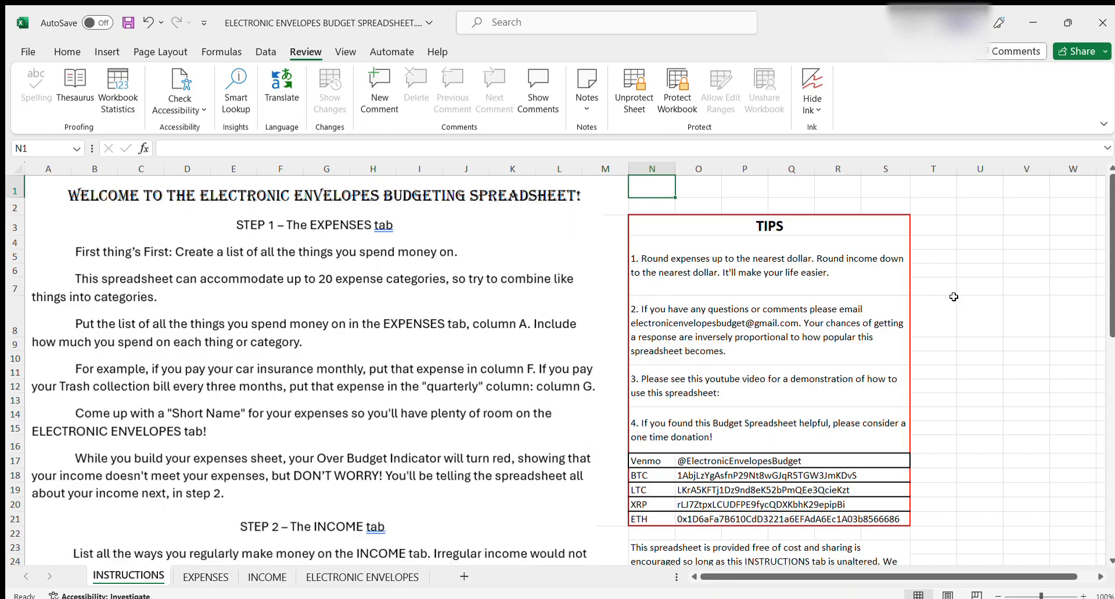
# On the EXPENSES sheet, enter a weekly expense of 50 for the Automotive category.
pyautogui.moveTo(1107, 279)
pyautogui.mouseDown()
pyautogui.moveTo(1104, 499)
pyautogui.moveTo(1103, 260)
pyautogui.mouseUp()
pyautogui.click(203, 576)
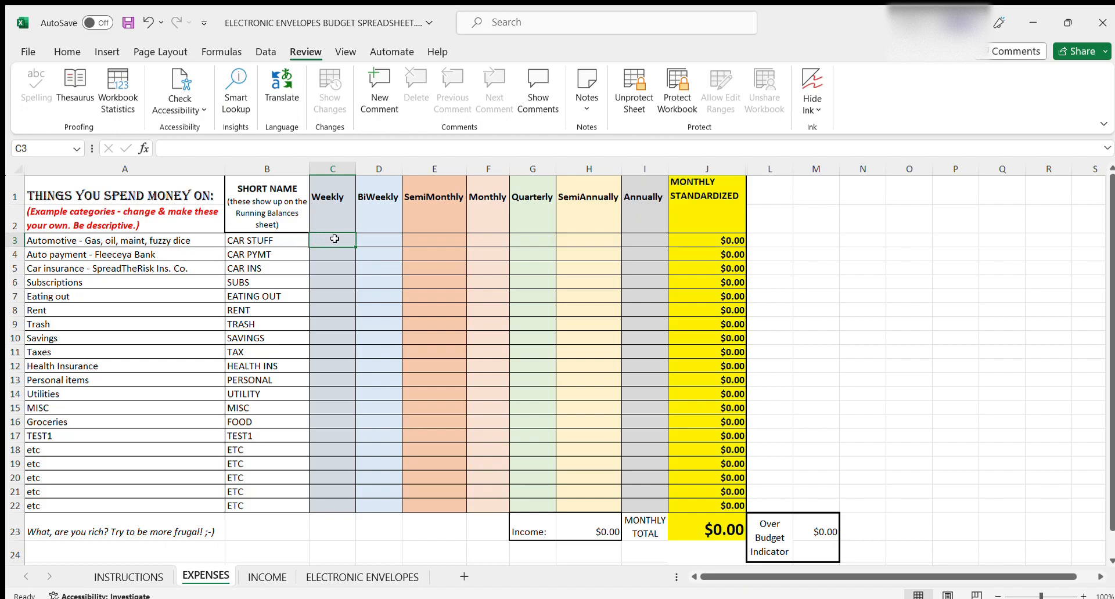
pyautogui.write('50')
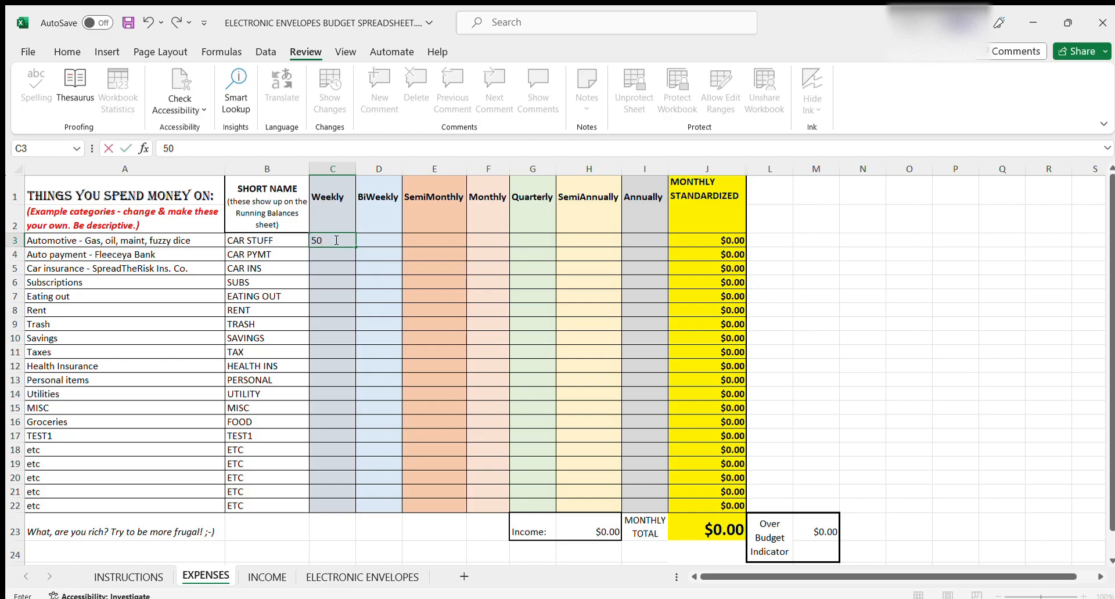
pyautogui.press('Return')
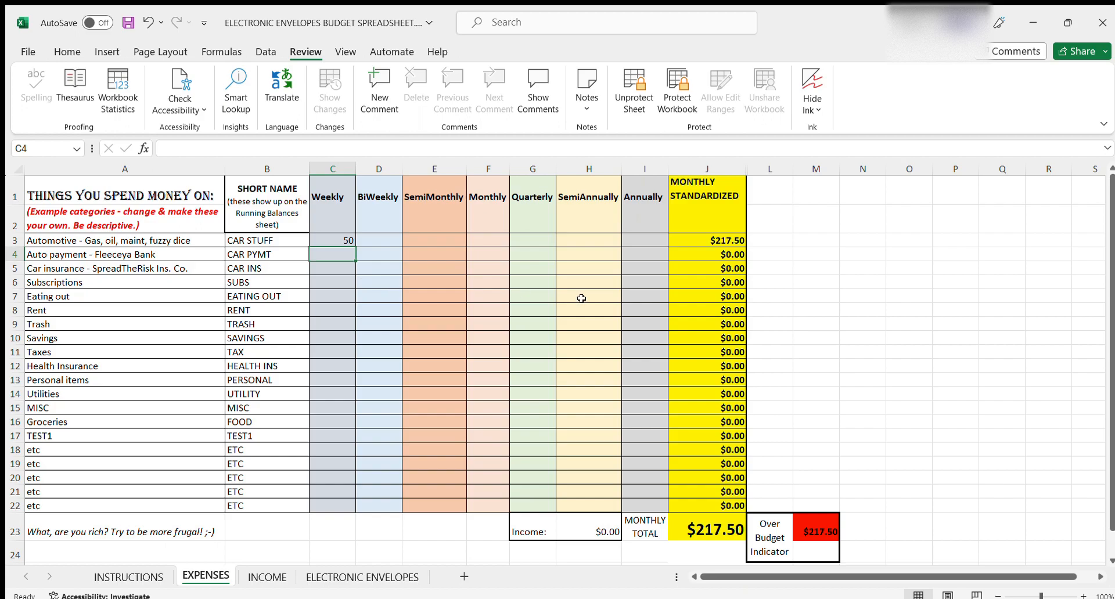
# Enter an annual expense of 20 for Subscriptions and a weekly expense of 45 for Eating out.
pyautogui.click(650, 282)
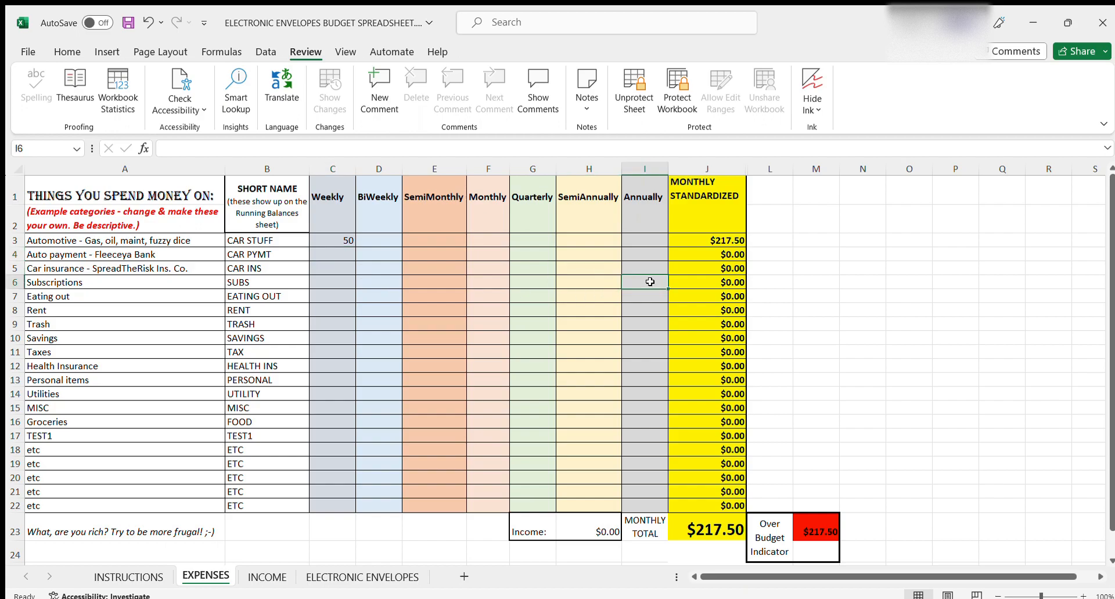
pyautogui.write('20')
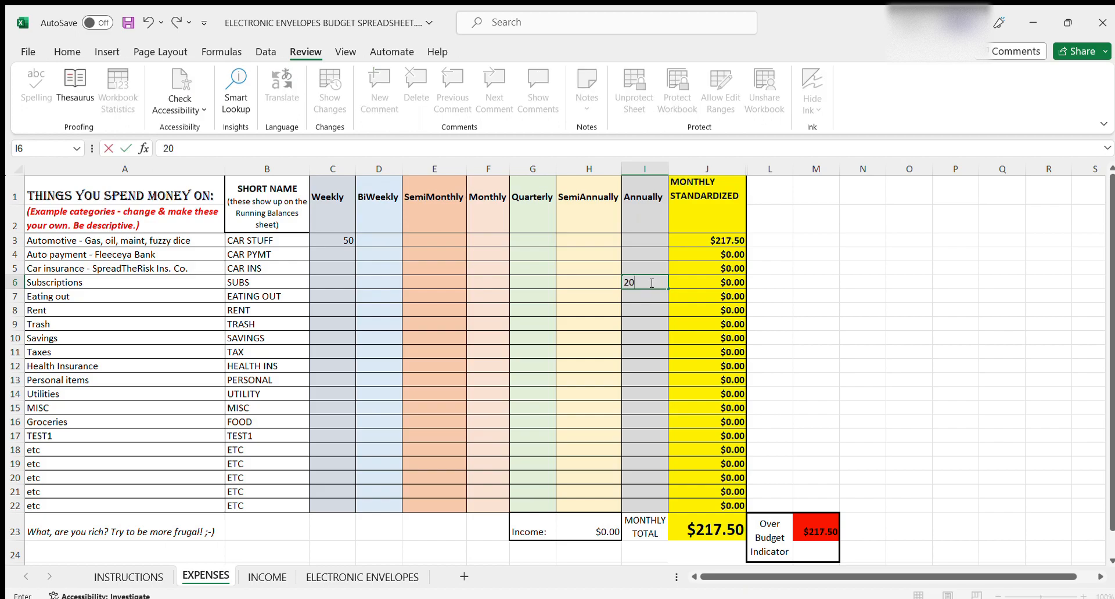
pyautogui.click(548, 291)
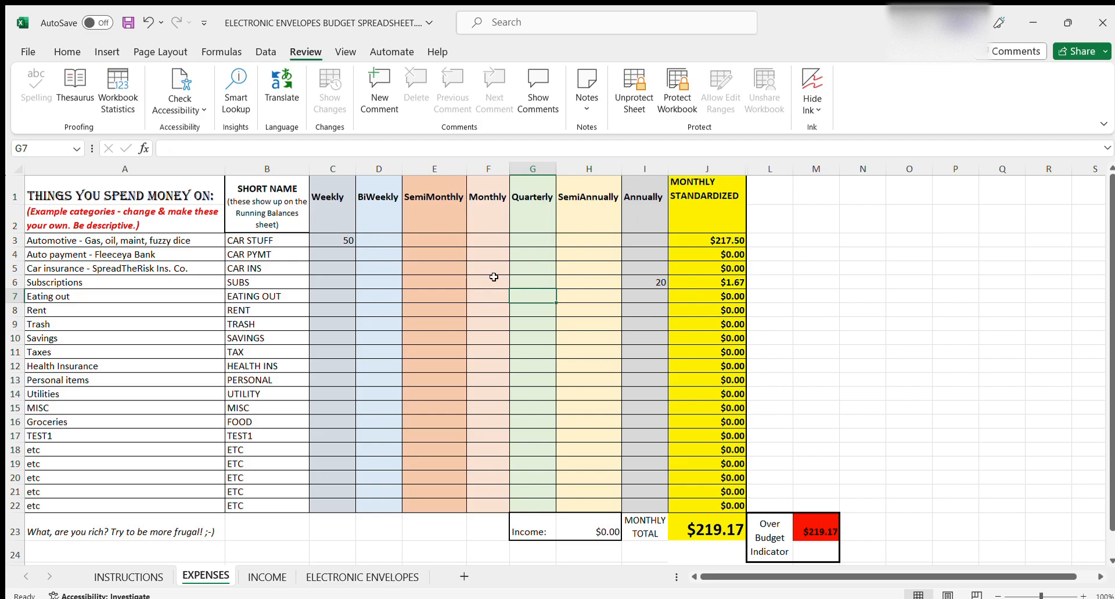
pyautogui.click(340, 297)
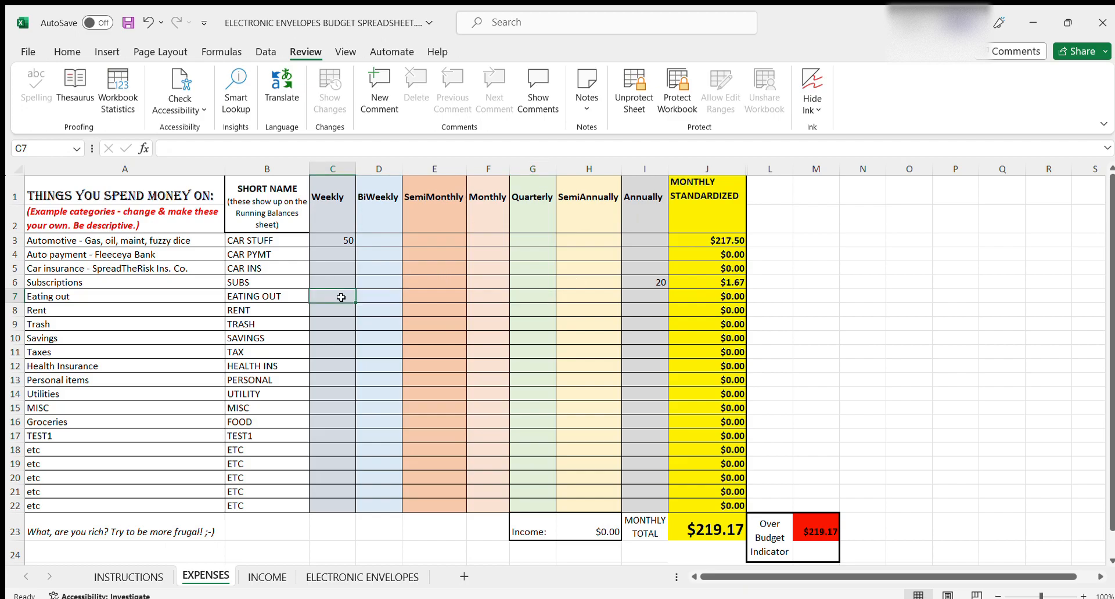
pyautogui.write('45')
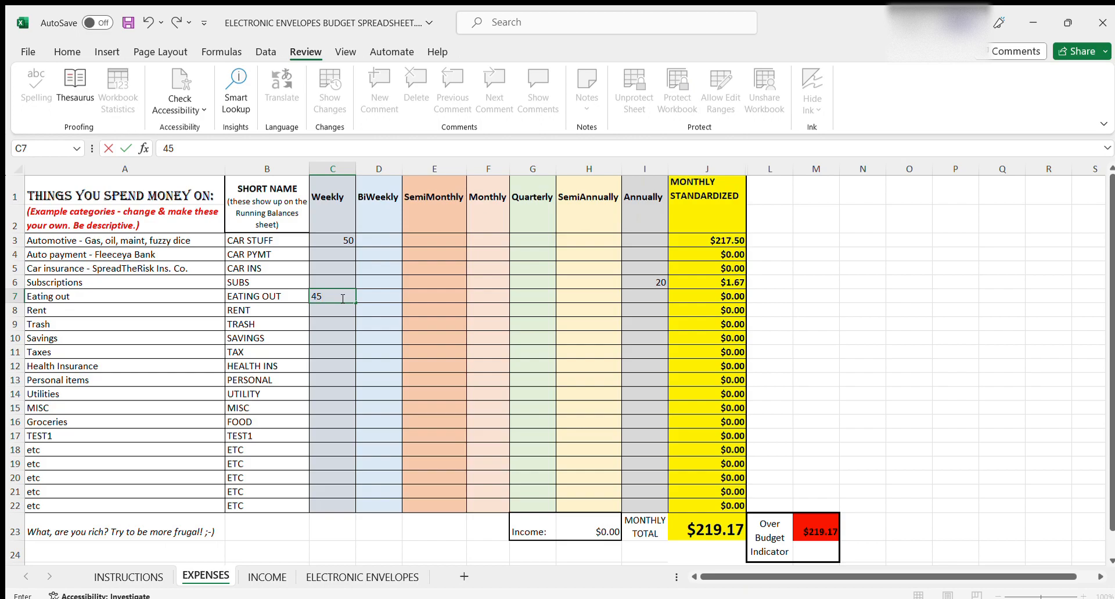
pyautogui.click(395, 301)
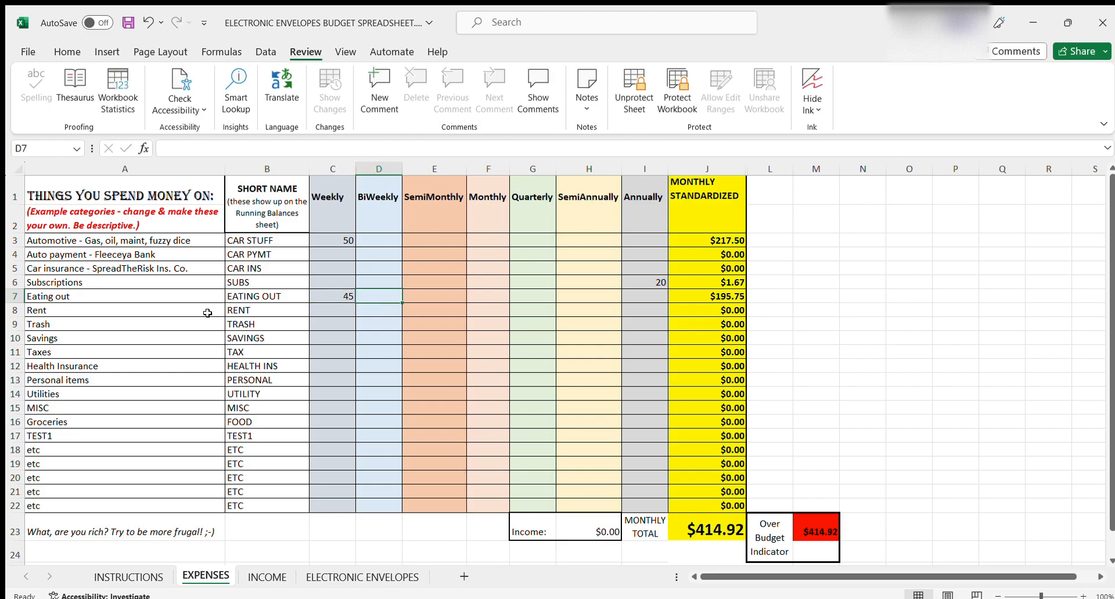
# Enter a quarterly expense of 90 for Trash and a weekly expense of 200 for Groceries.
pyautogui.click(537, 325)
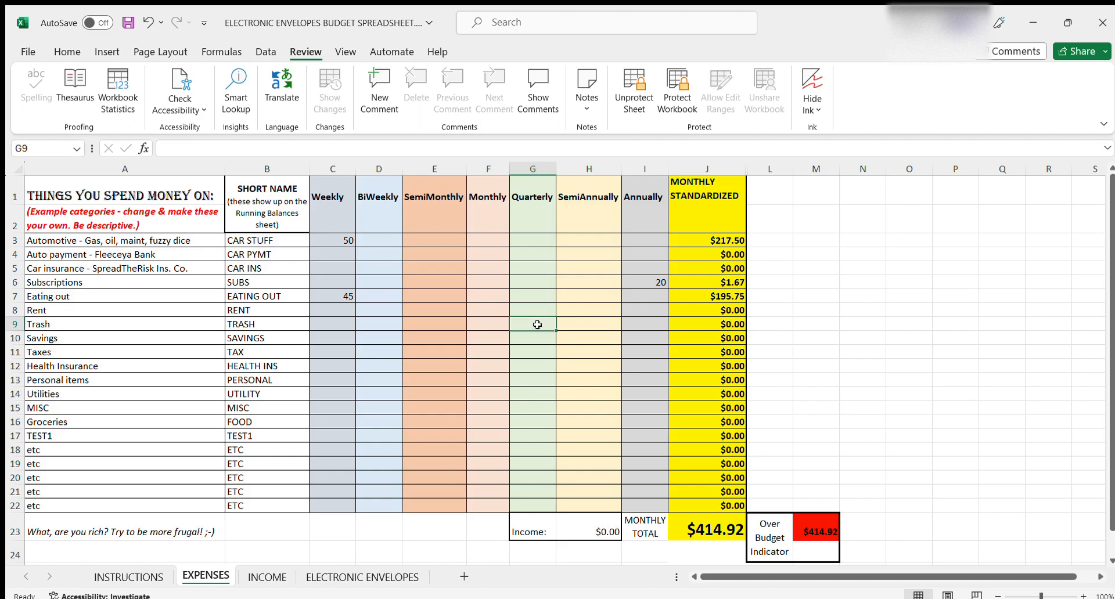
pyautogui.write('90')
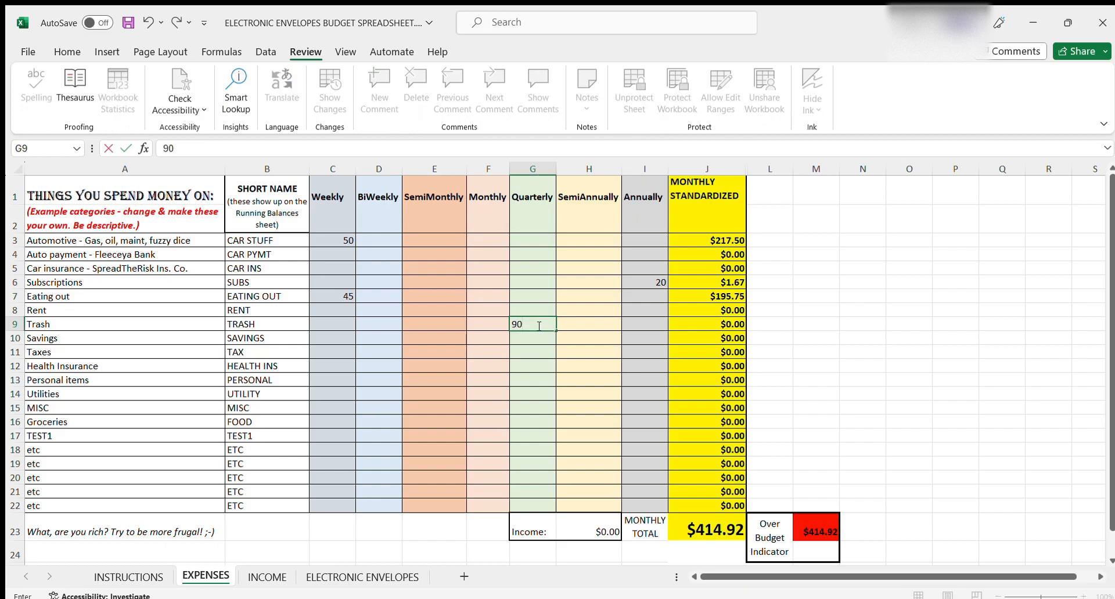
pyautogui.click(544, 306)
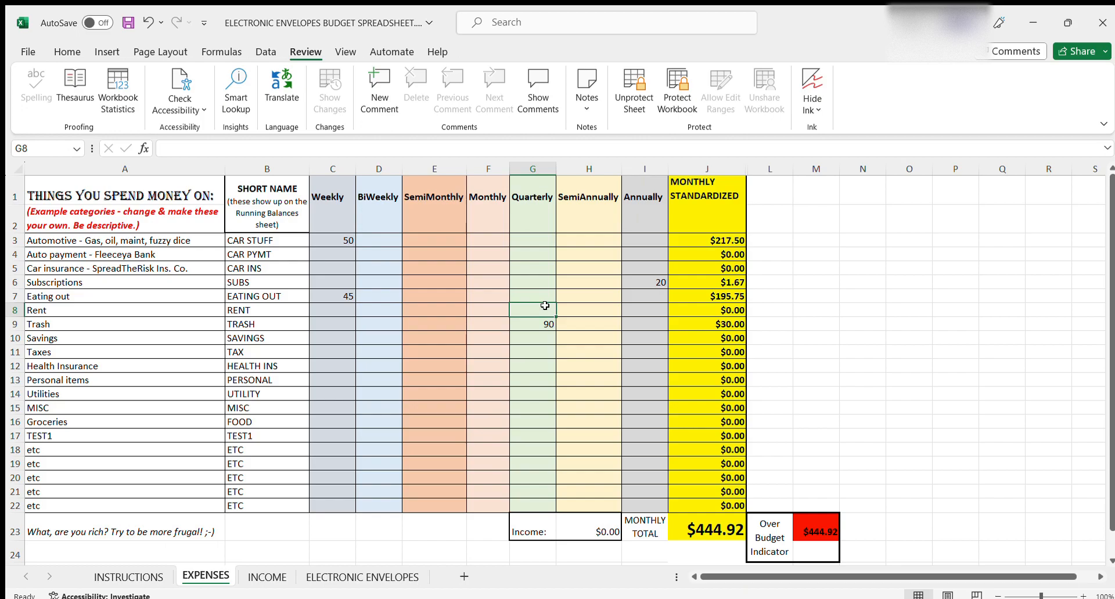
pyautogui.click(329, 421)
pyautogui.write('200')
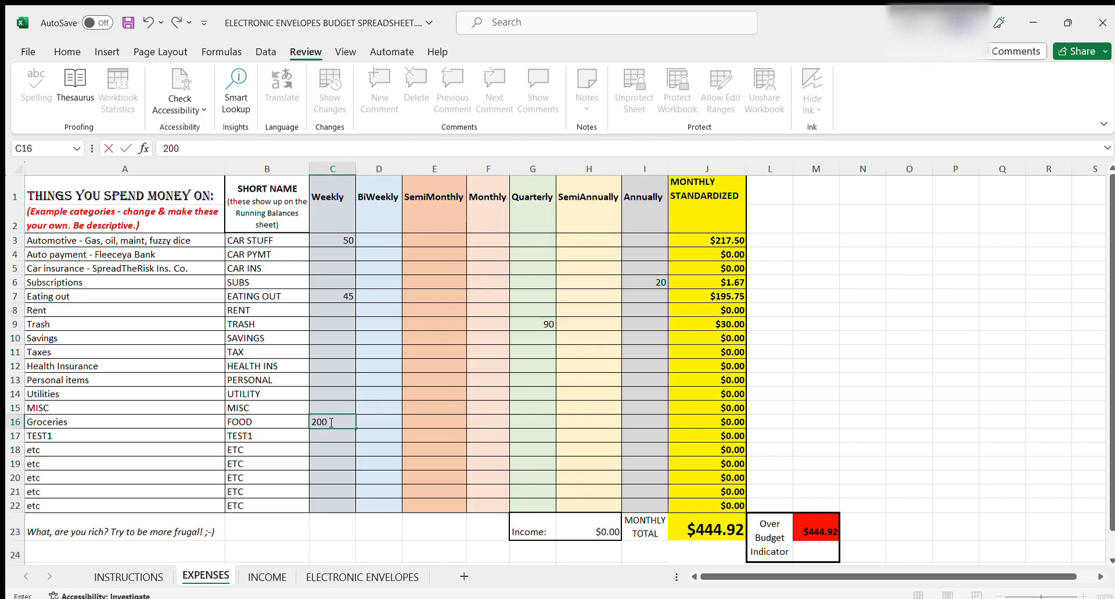
pyautogui.click(341, 400)
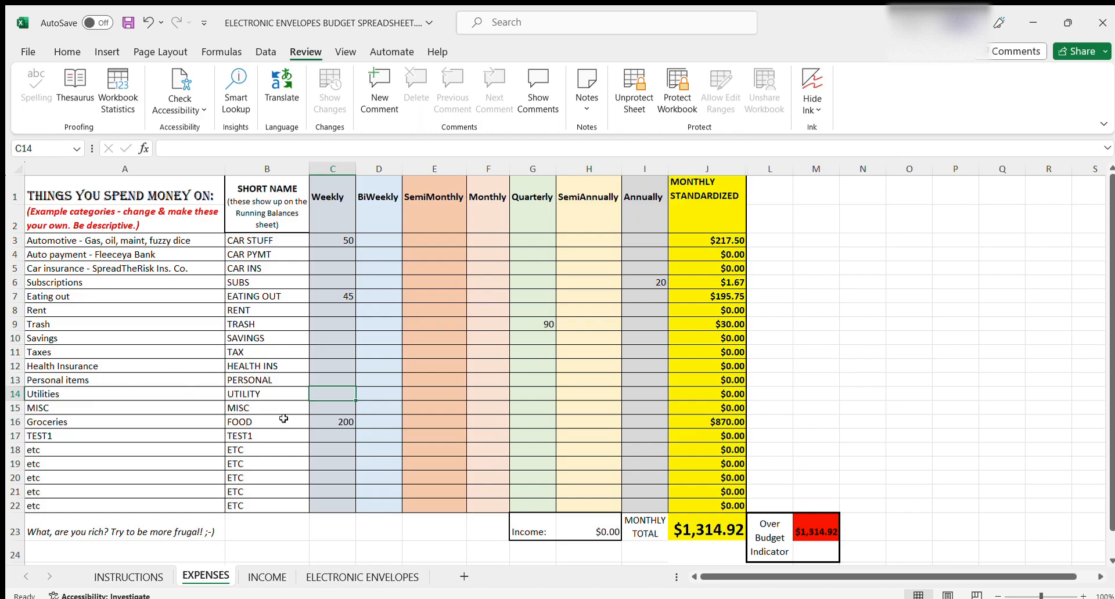
# Enter monthly expenses of 100 for MISC and 200 for Utilities.
pyautogui.click(487, 407)
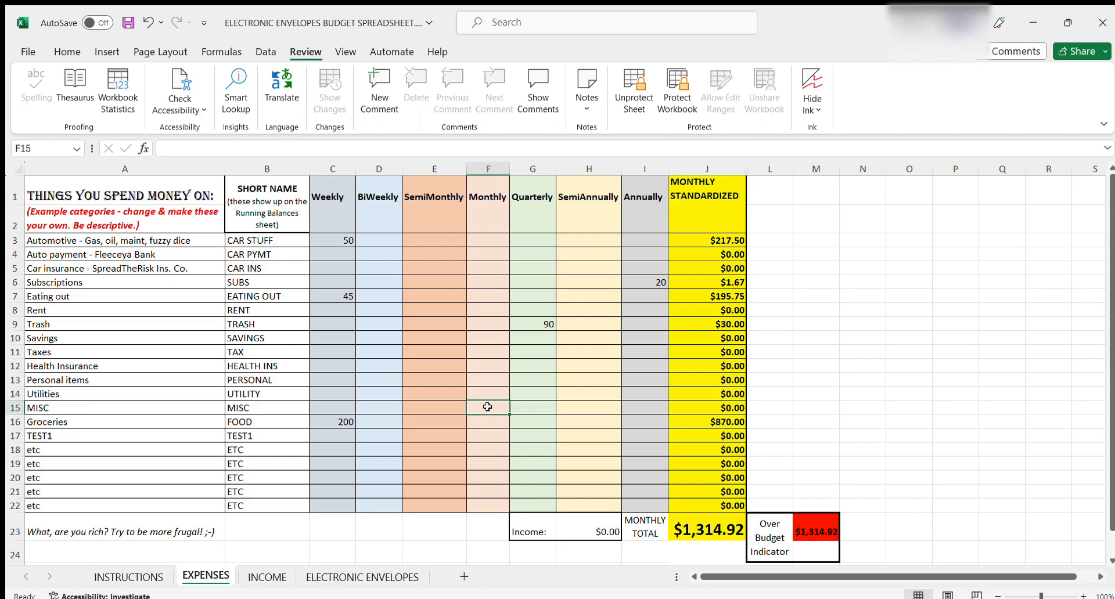
pyautogui.write('100')
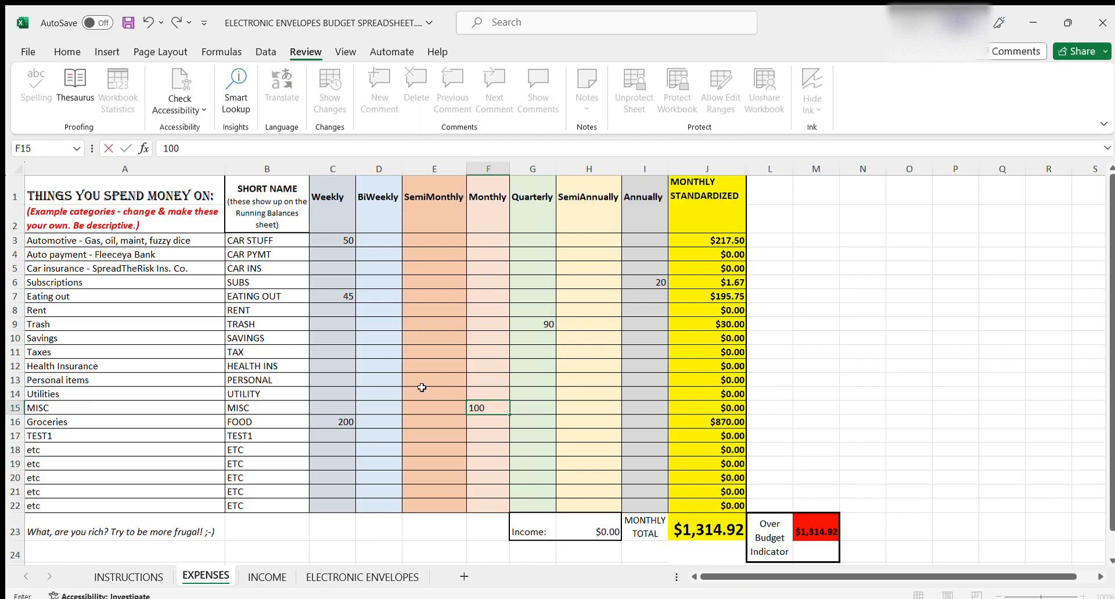
pyautogui.click(488, 391)
pyautogui.write('200')
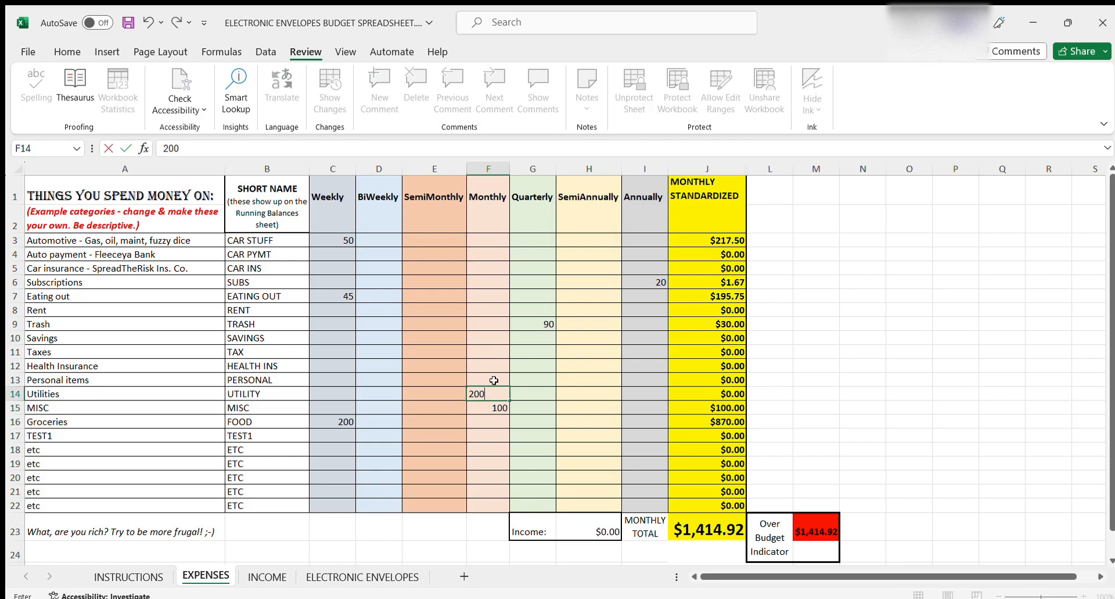
# Enter a weekly expense of 40 for Personal items and a monthly expense of 400 for Health Insurance.
pyautogui.click(335, 374)
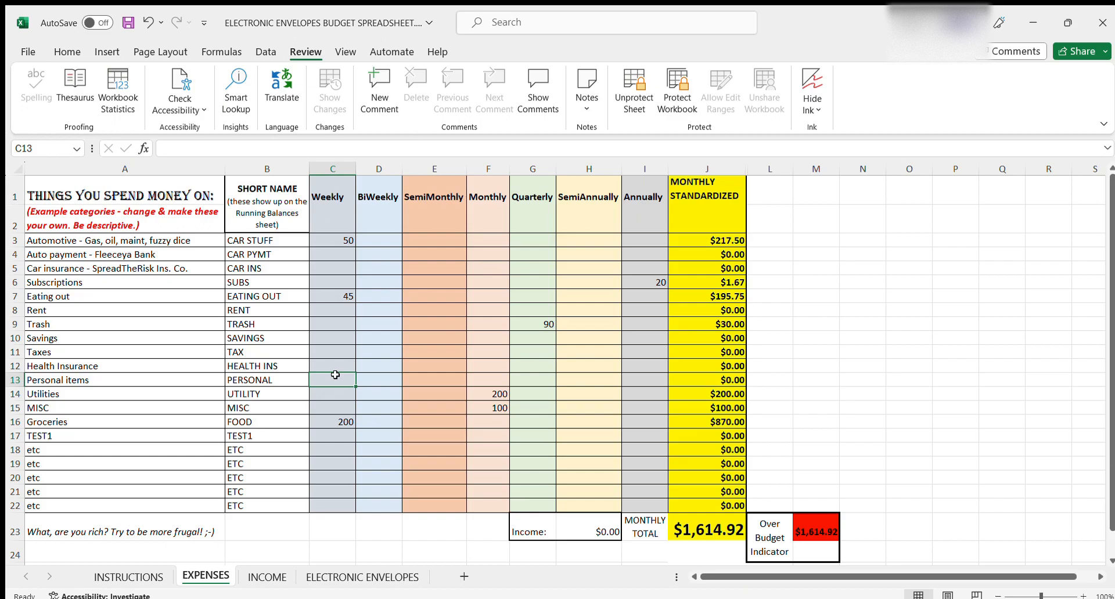
pyautogui.write('40')
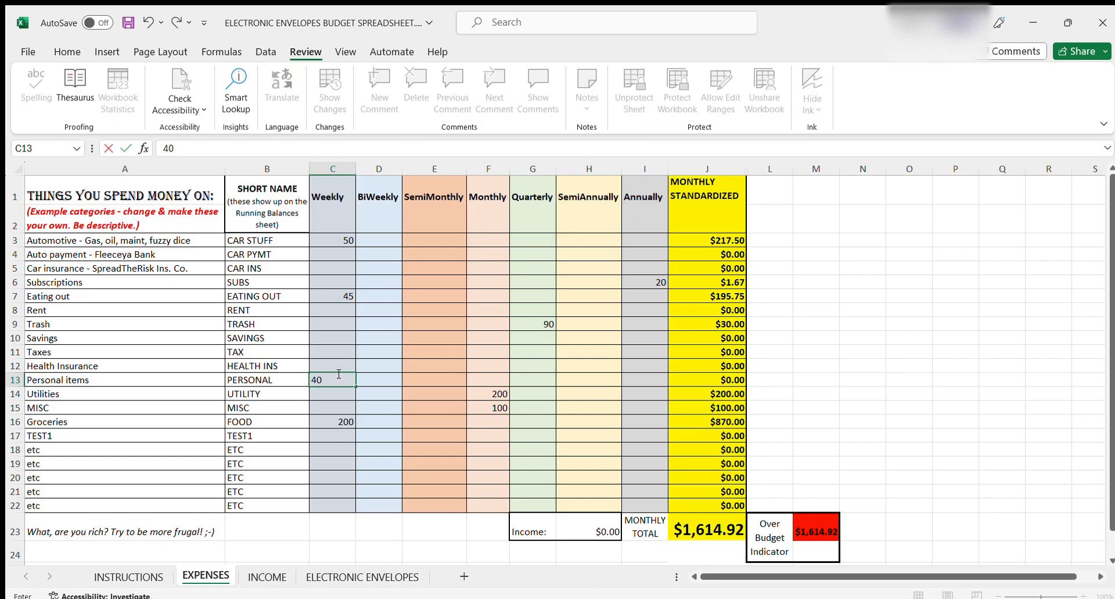
pyautogui.click(492, 364)
pyautogui.write('400')
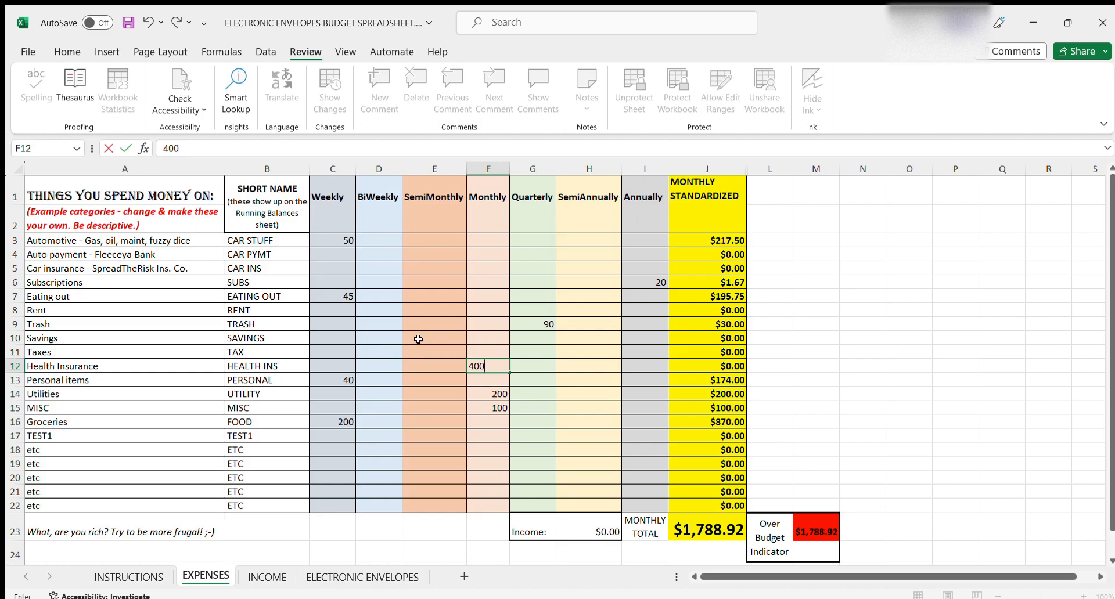
# Enter a monthly amount of 200 for the Savings category.
pyautogui.click(335, 337)
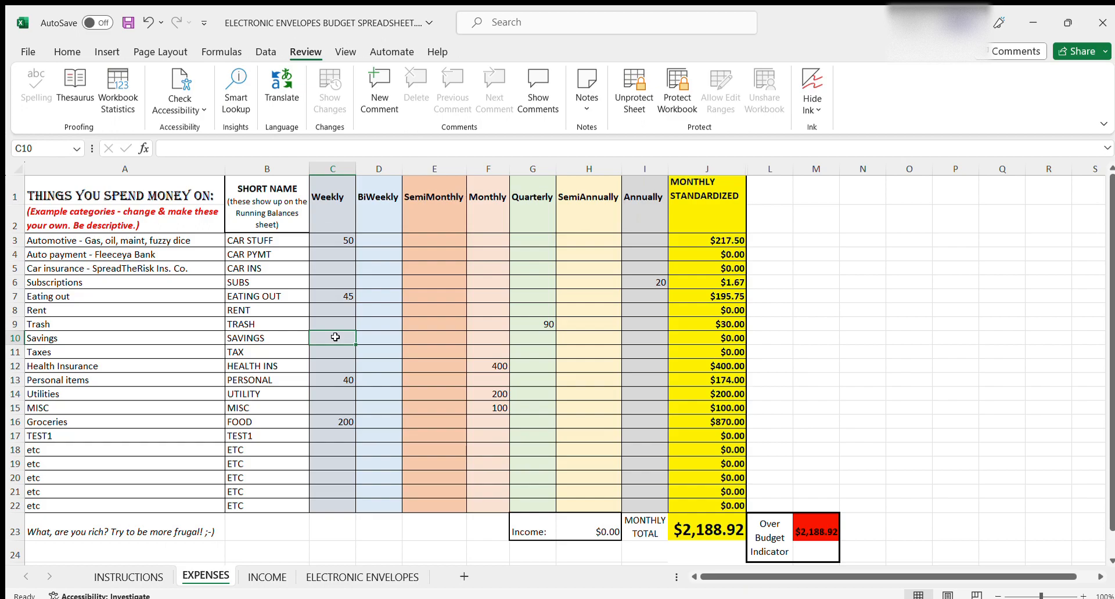
pyautogui.click(483, 337)
pyautogui.write('2')
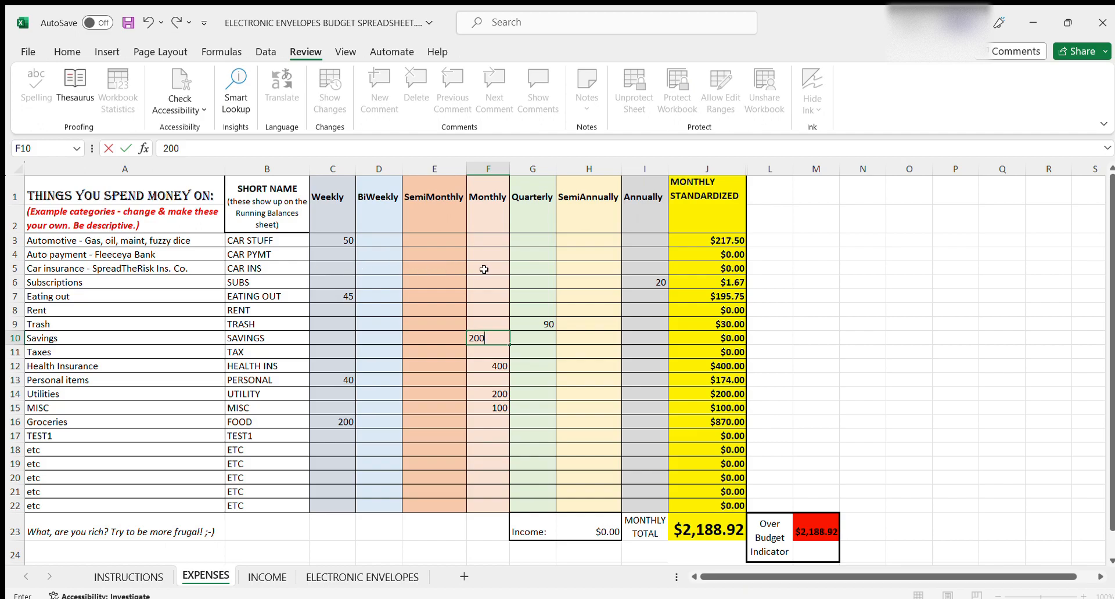
pyautogui.write('00')
# Enter a semiannual expense of 500 for Car insurance and a monthly expense of 300 for the Auto payment.
pyautogui.click(588, 268)
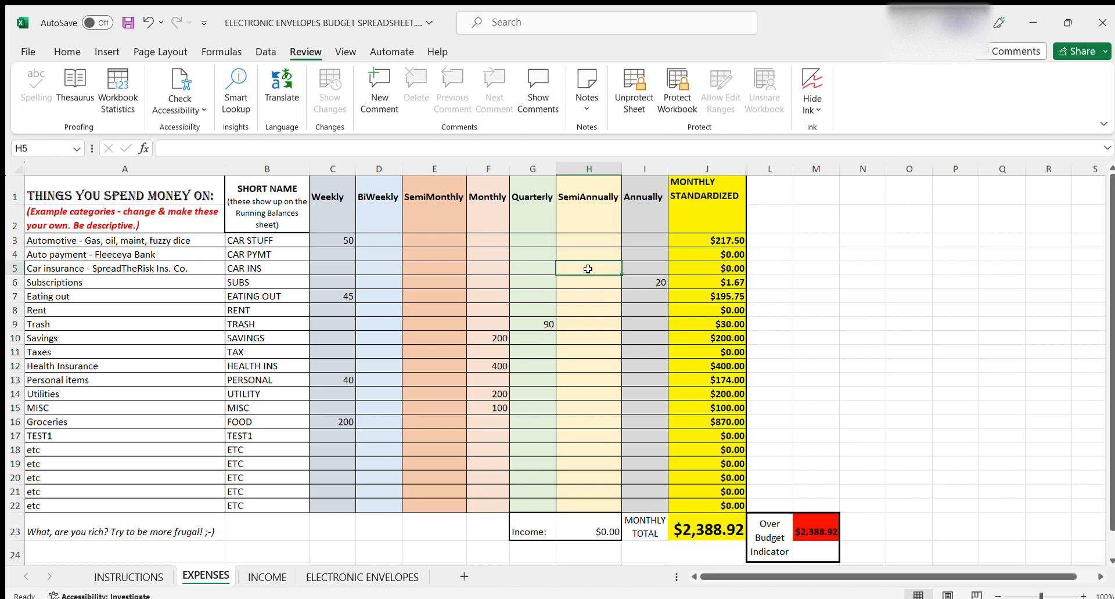
pyautogui.write('500')
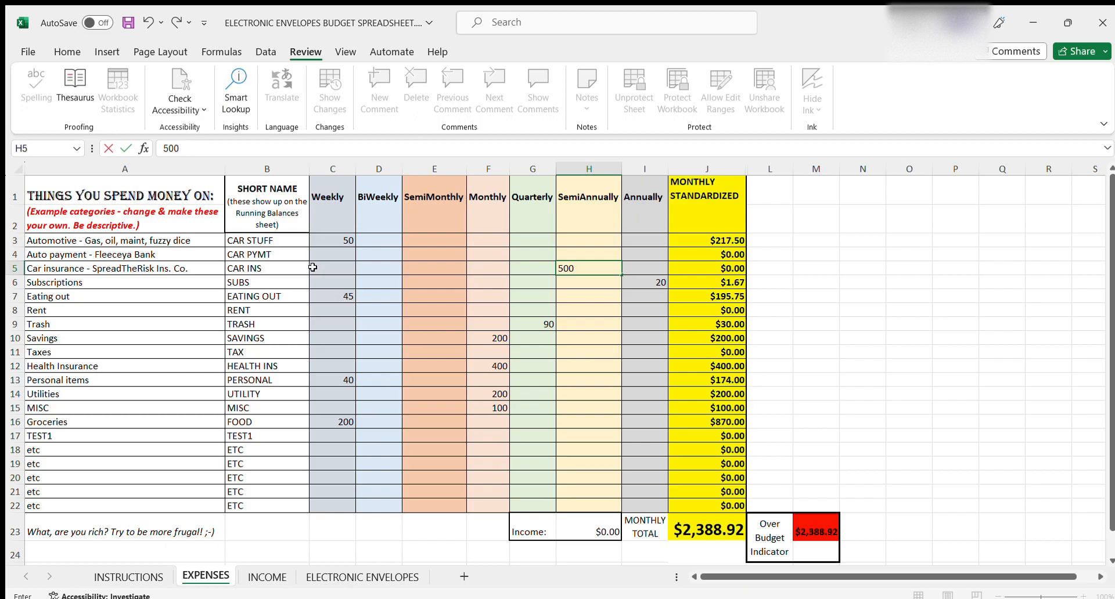
pyautogui.click(495, 255)
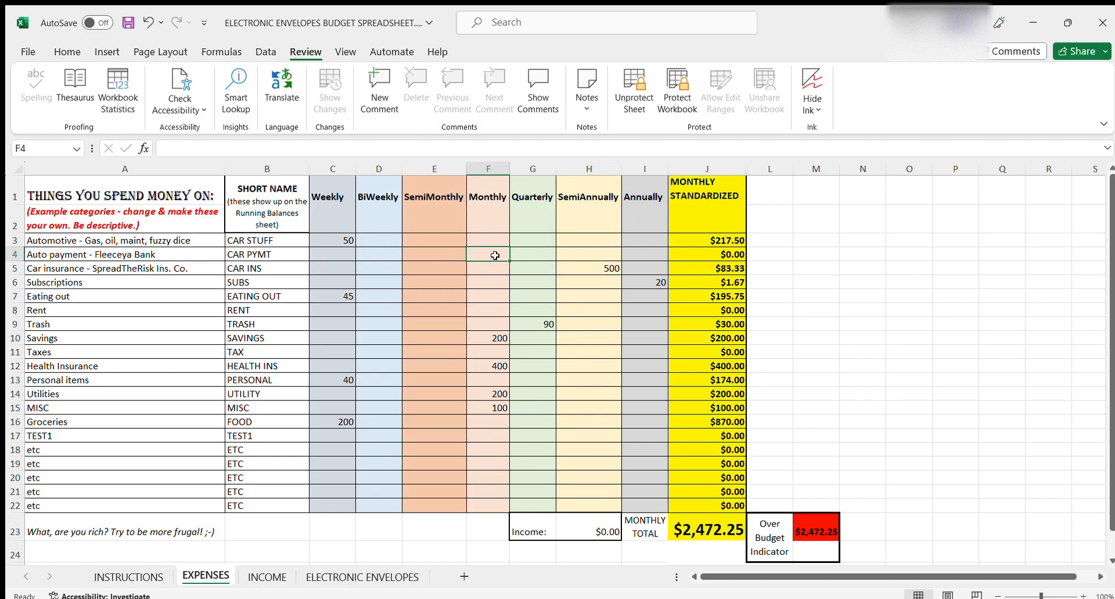
pyautogui.write('3')
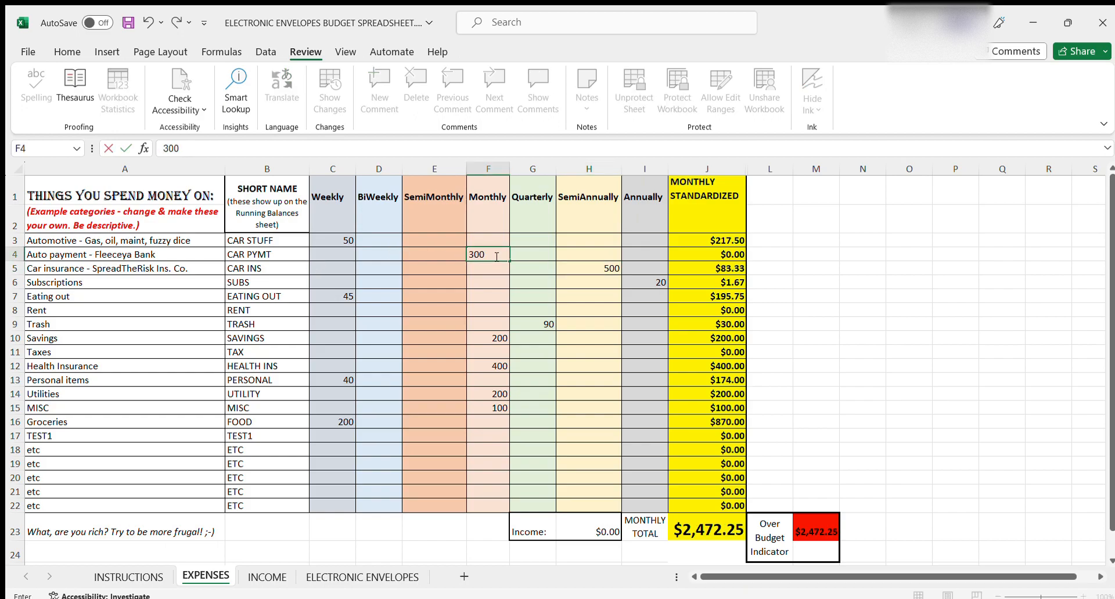
pyautogui.write('00')
pyautogui.click(539, 267)
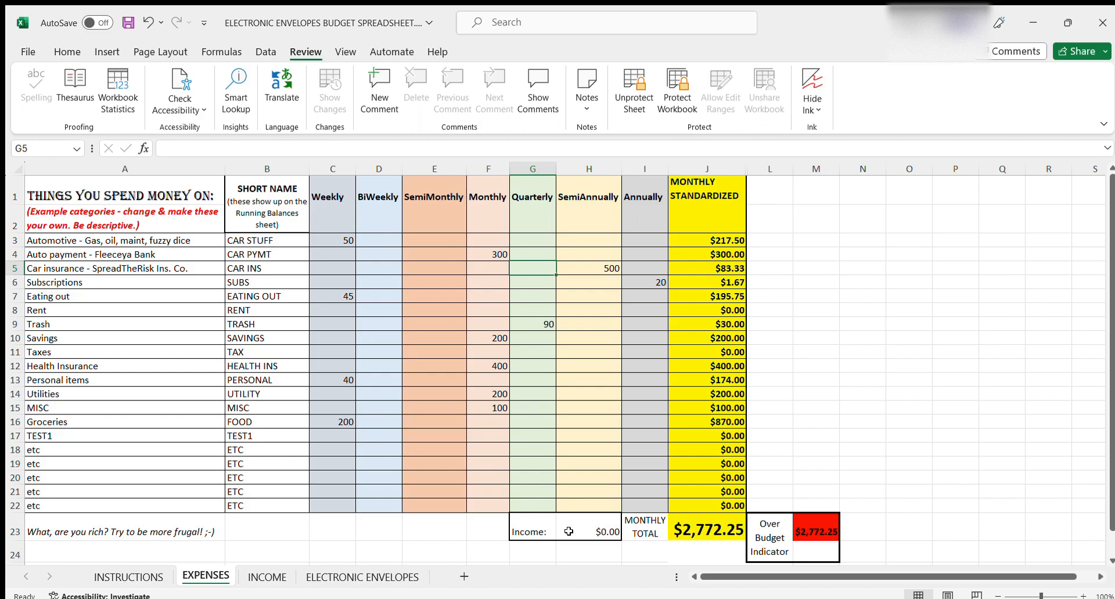
# On the INCOME sheet, enter a weekly income of 20 for Washing cars and a semimonthly income of 400 for Working at Starbux.
pyautogui.click(265, 577)
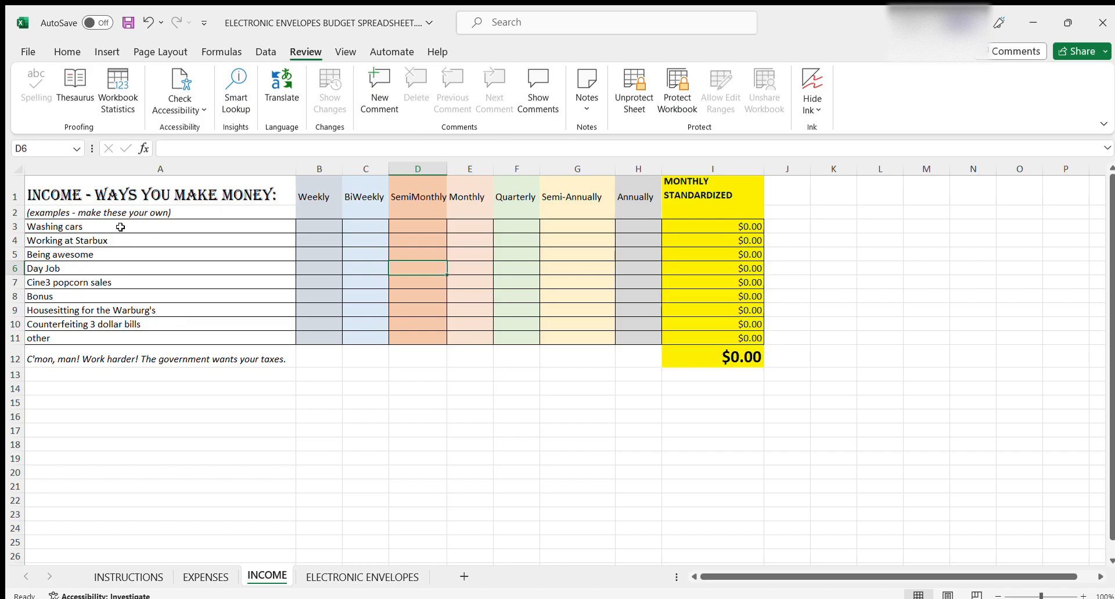
pyautogui.click(310, 226)
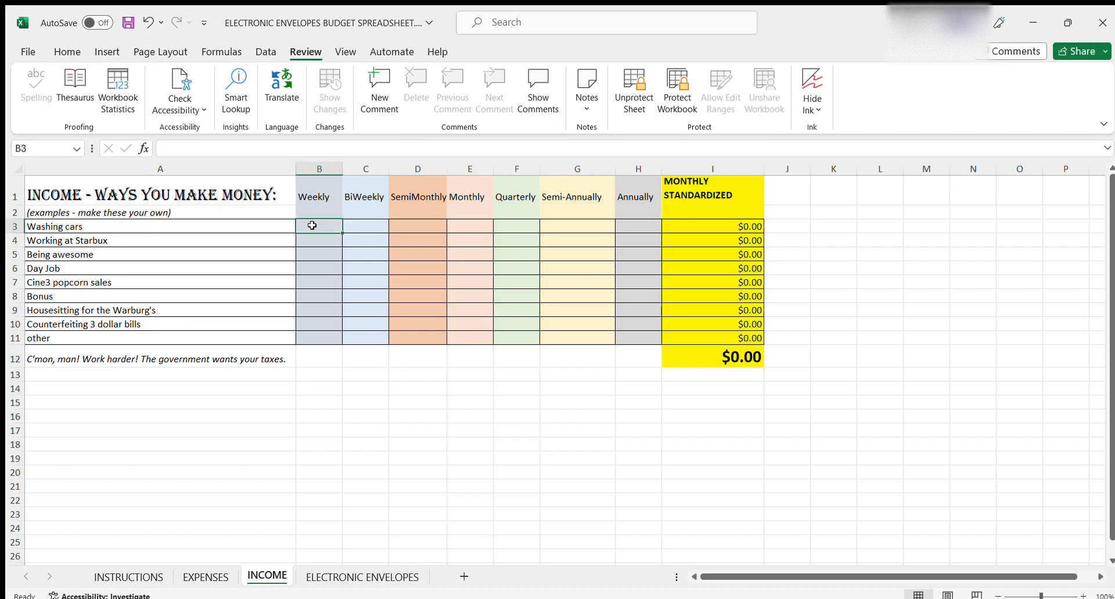
pyautogui.write('20')
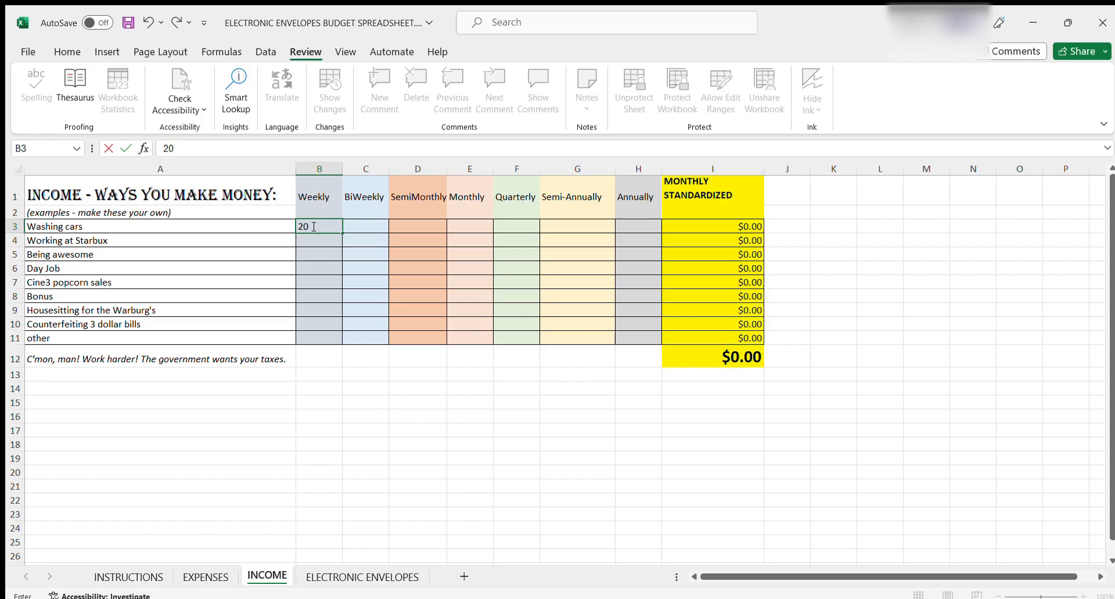
pyautogui.click(413, 241)
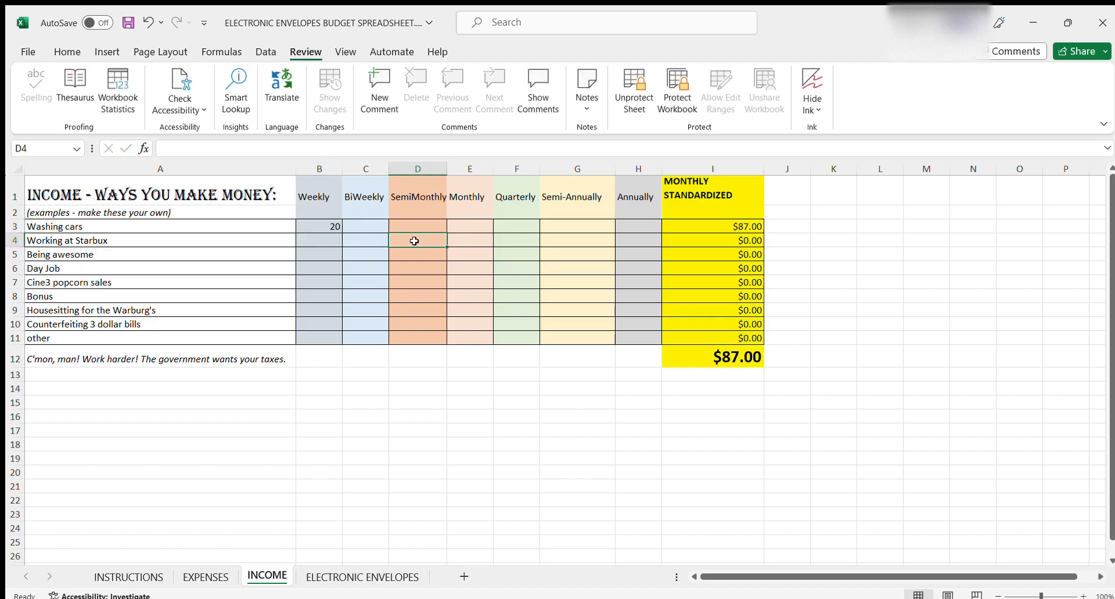
pyautogui.write('400')
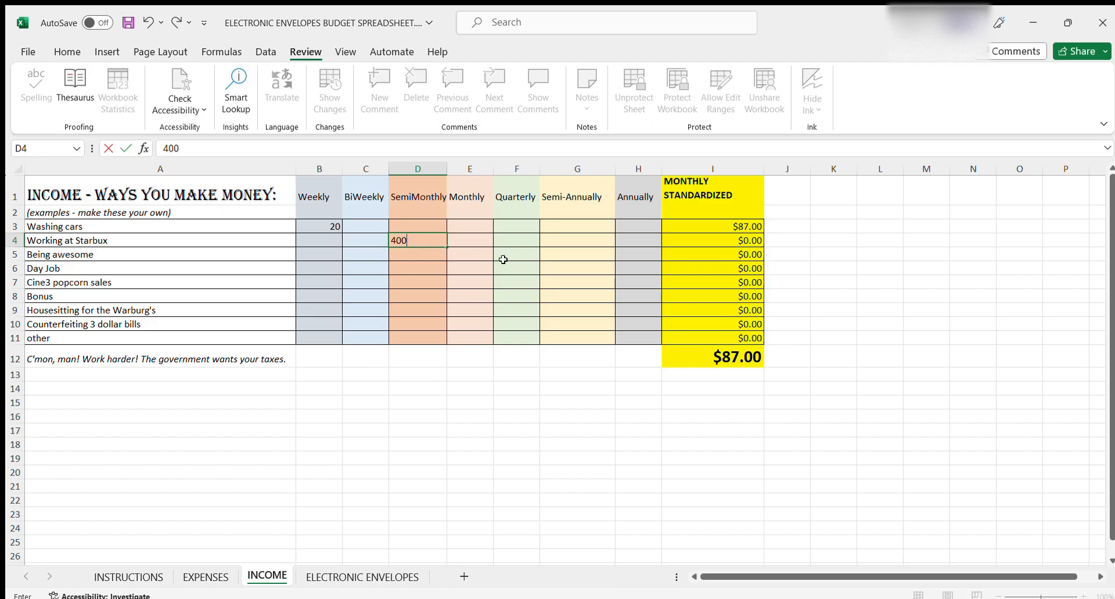
# Enter a quarterly income of 100 for Being awesome.
pyautogui.click(520, 254)
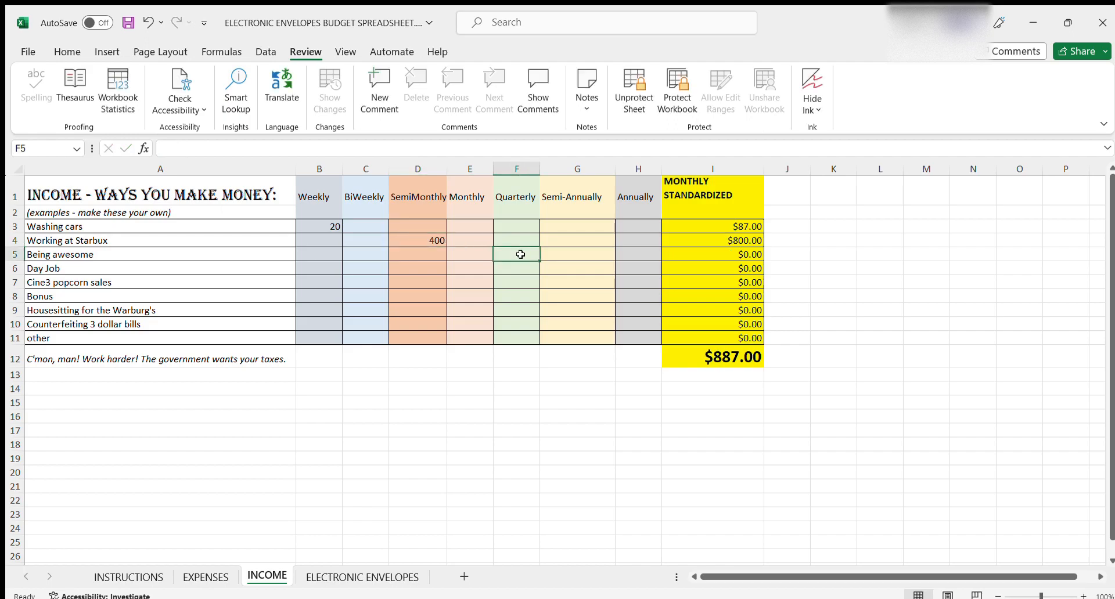
pyautogui.write('100')
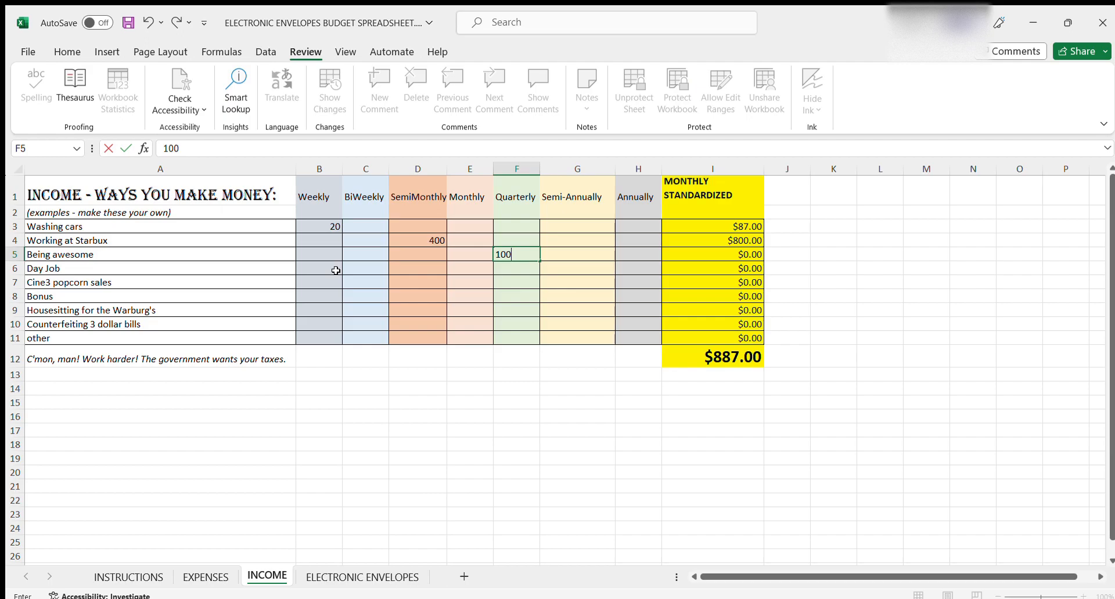
pyautogui.click(369, 266)
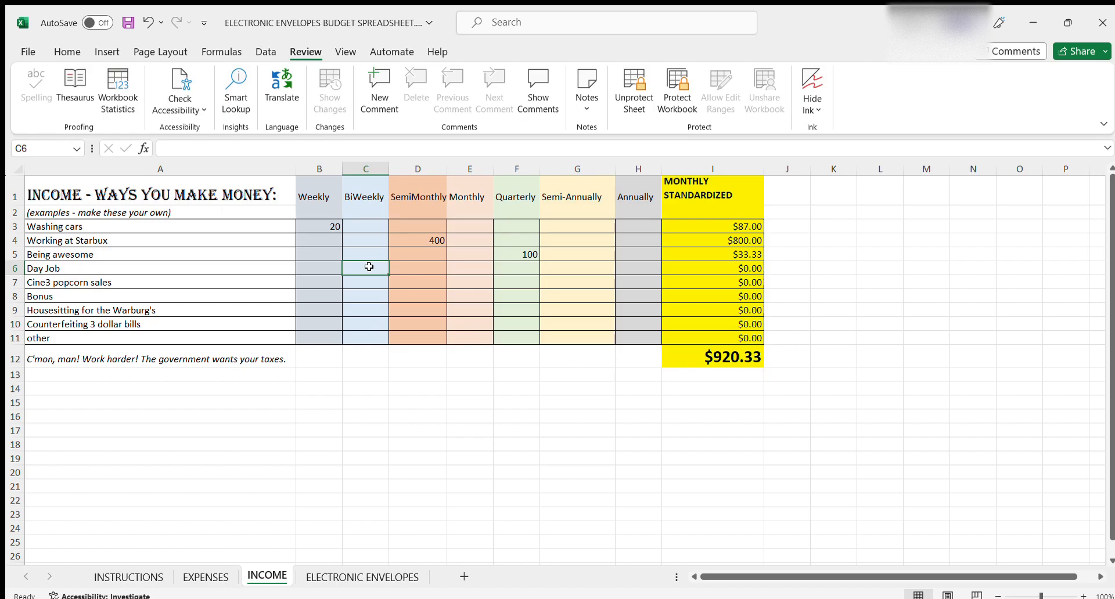
# Enter a biweekly income of 1000 for the Day Job and a weekly income of 50 for Cine3 popcorn sales.
pyautogui.write('1000')
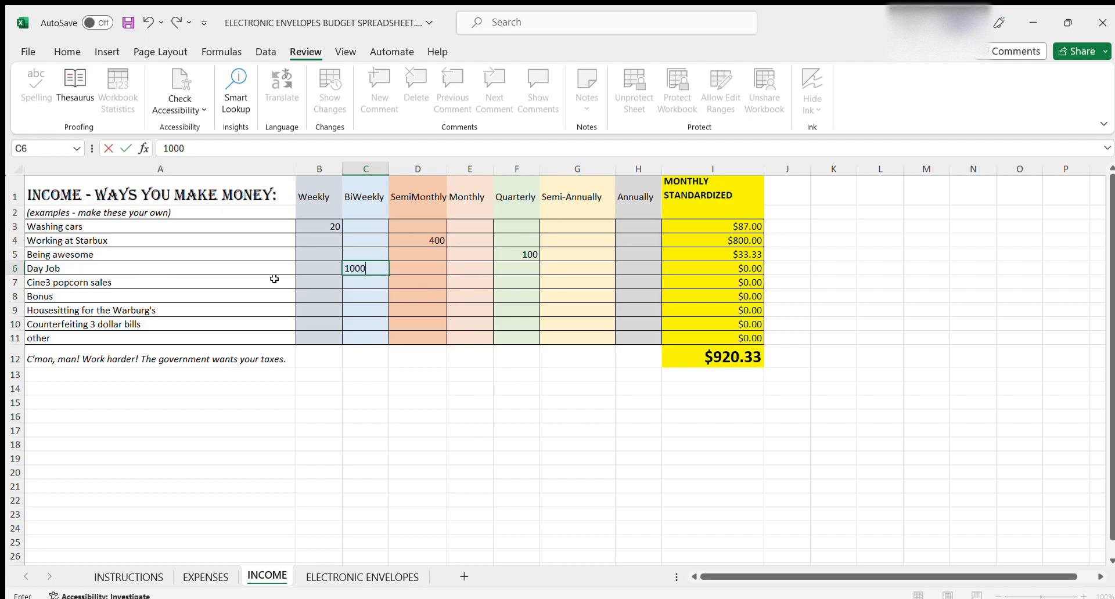
pyautogui.click(306, 281)
pyautogui.write('50')
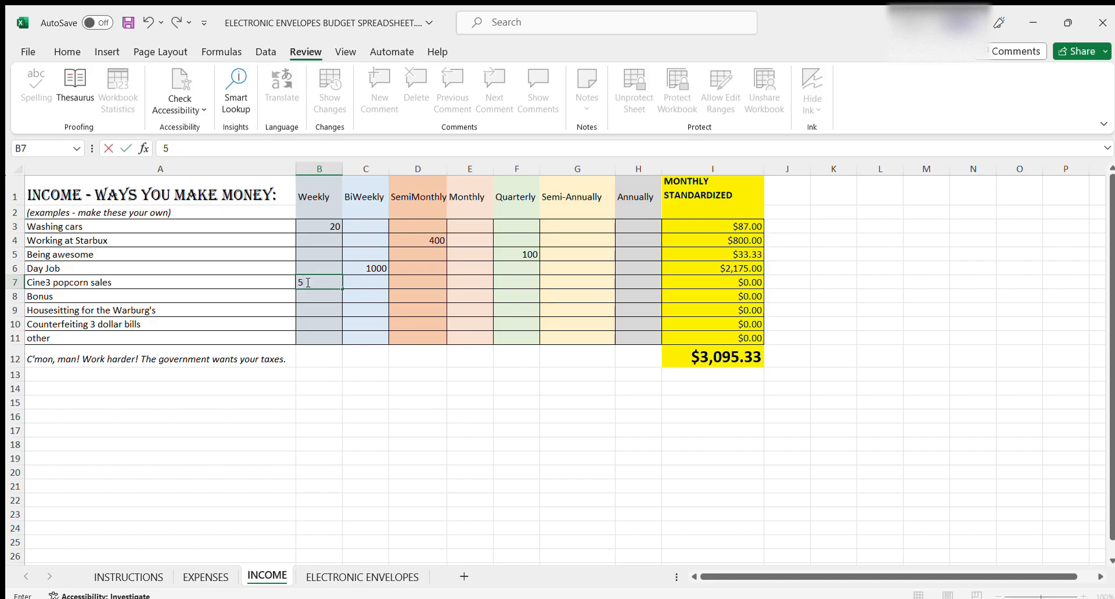
# Enter an annual income of 500 for the Bonus and a semiannual income of 200 for Housesitting for the Warburg's.
pyautogui.click(636, 296)
pyautogui.write('500')
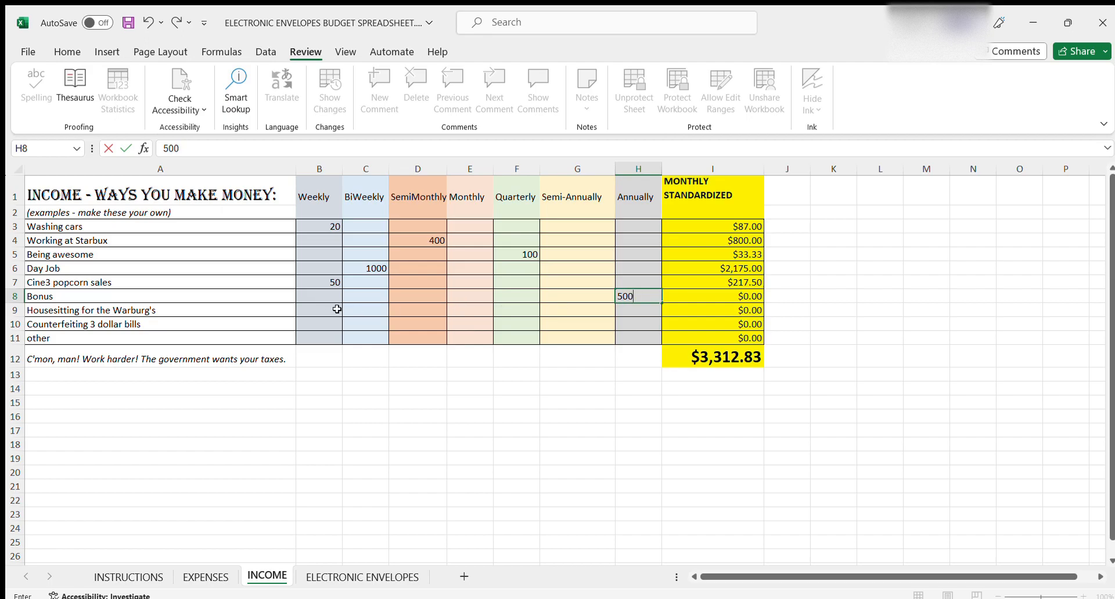
pyautogui.click(570, 309)
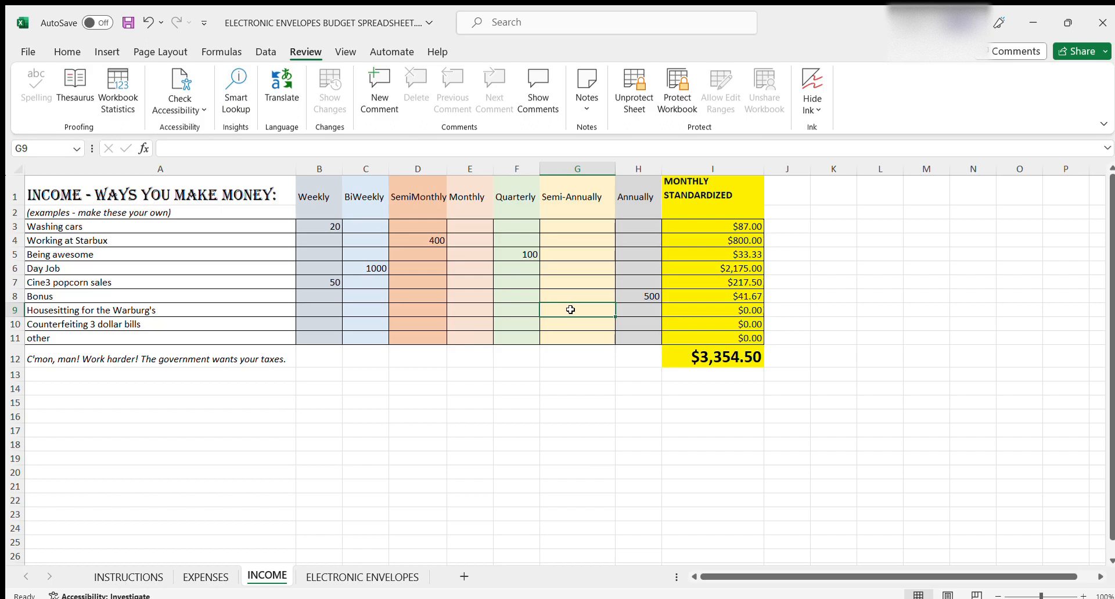
pyautogui.write('200')
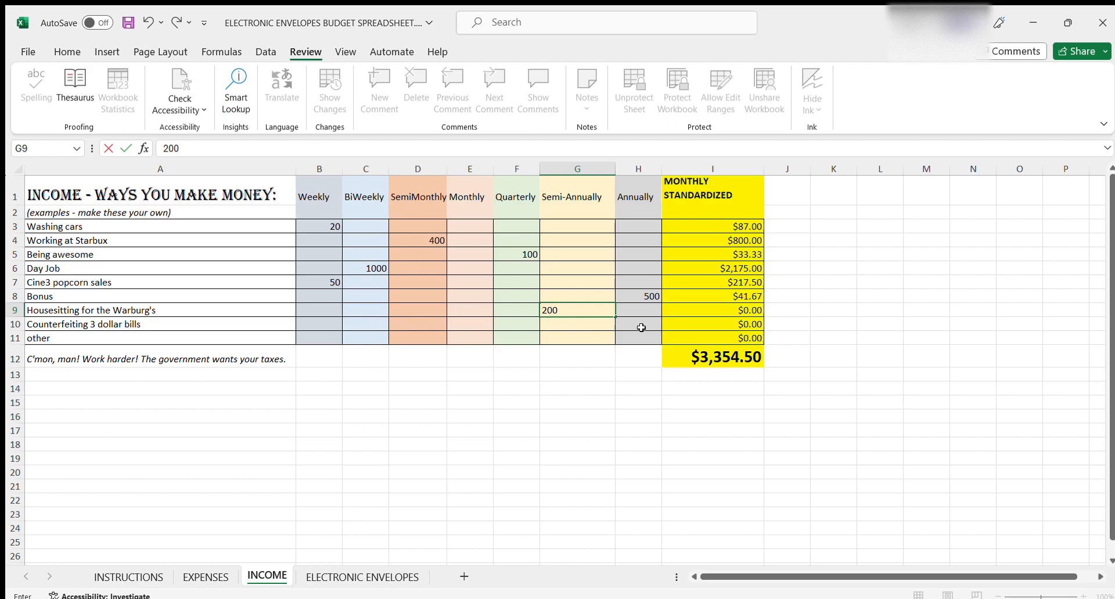
# Enter a monthly income of 3 for Counterfeiting 3 dollar bills.
pyautogui.click(465, 322)
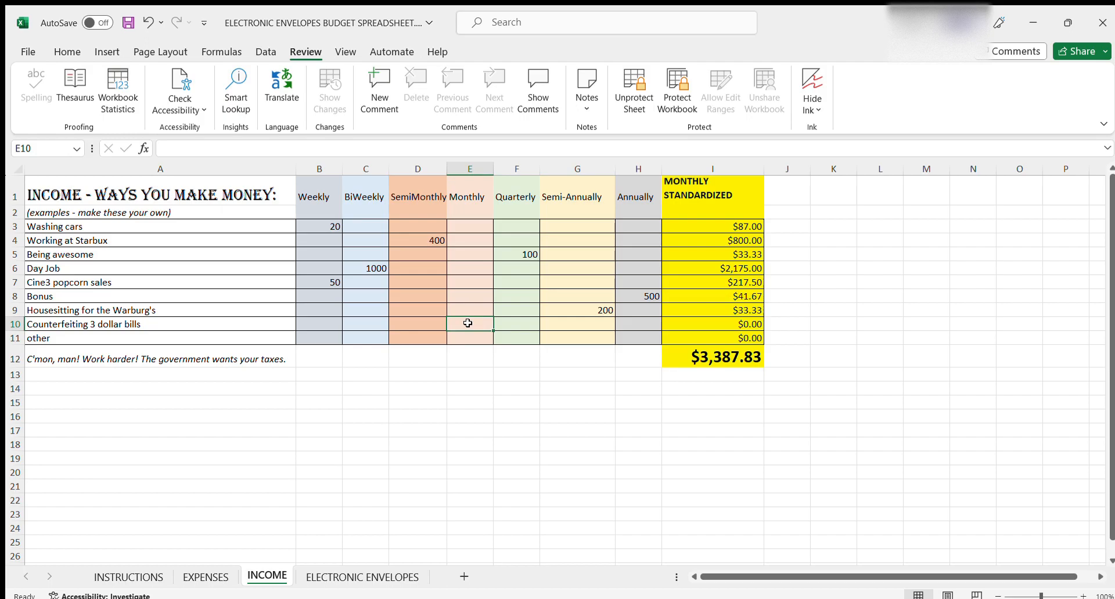
pyautogui.write('3')
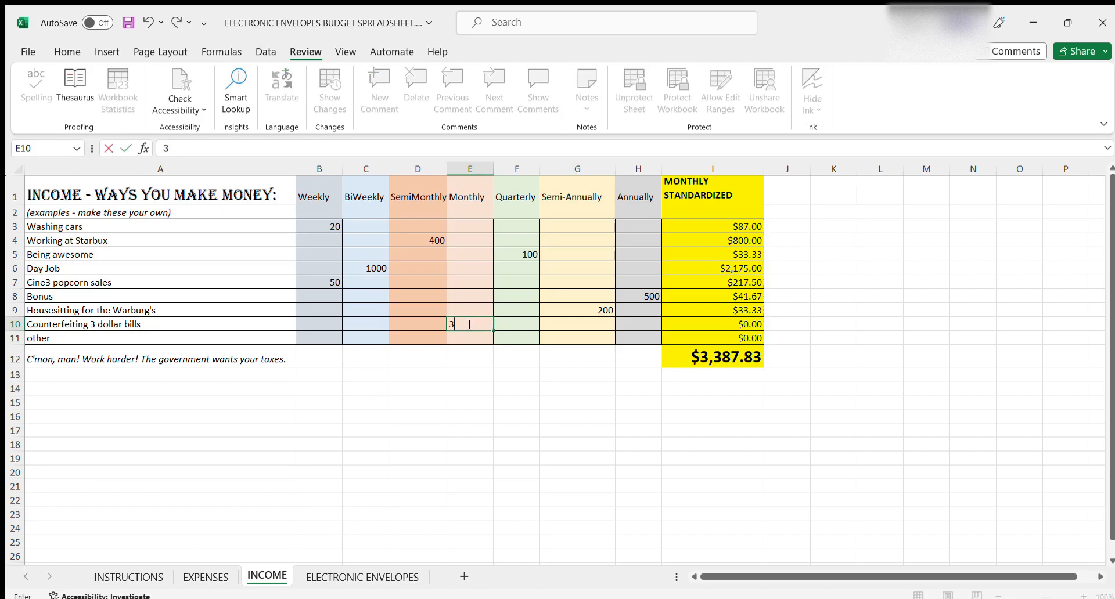
pyautogui.click(523, 323)
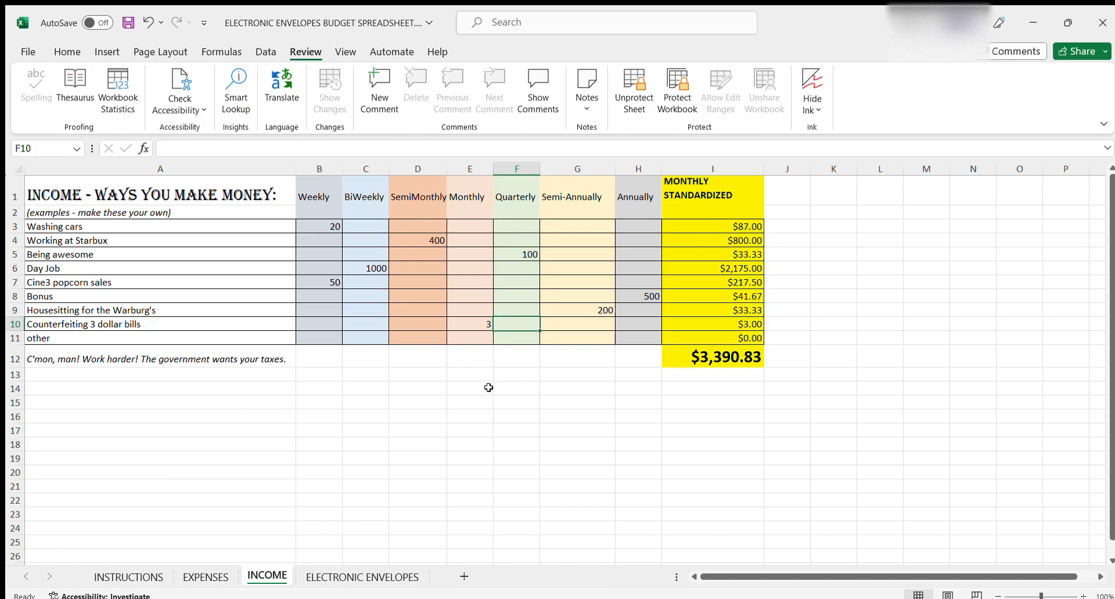
# On the EXPENSES sheet, set the monthly Savings amount first to 500 and finally to 800.
pyautogui.click(202, 575)
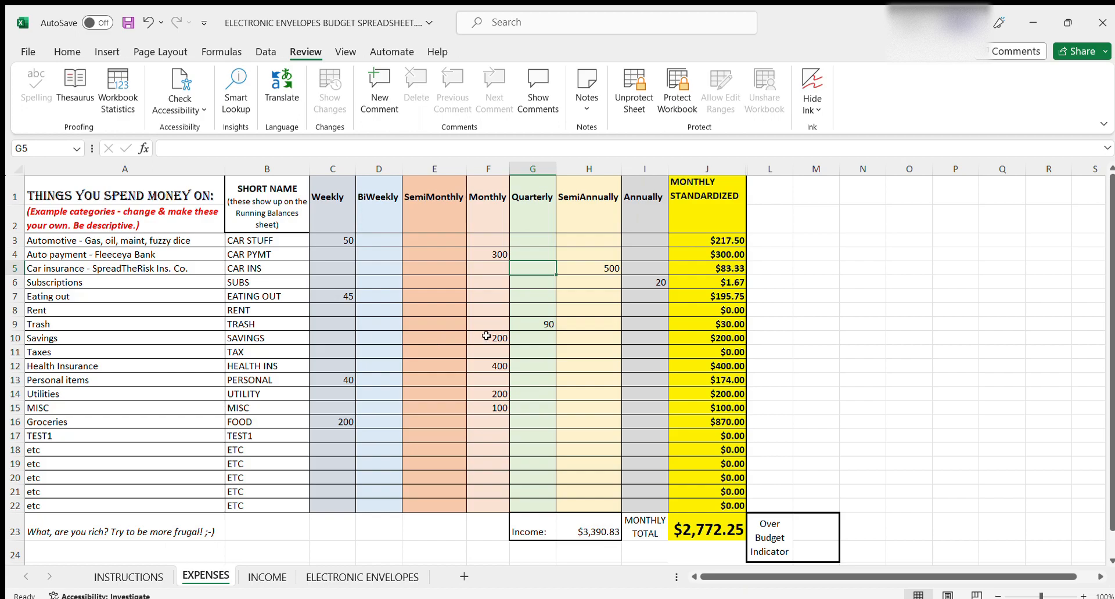
pyautogui.click(486, 336)
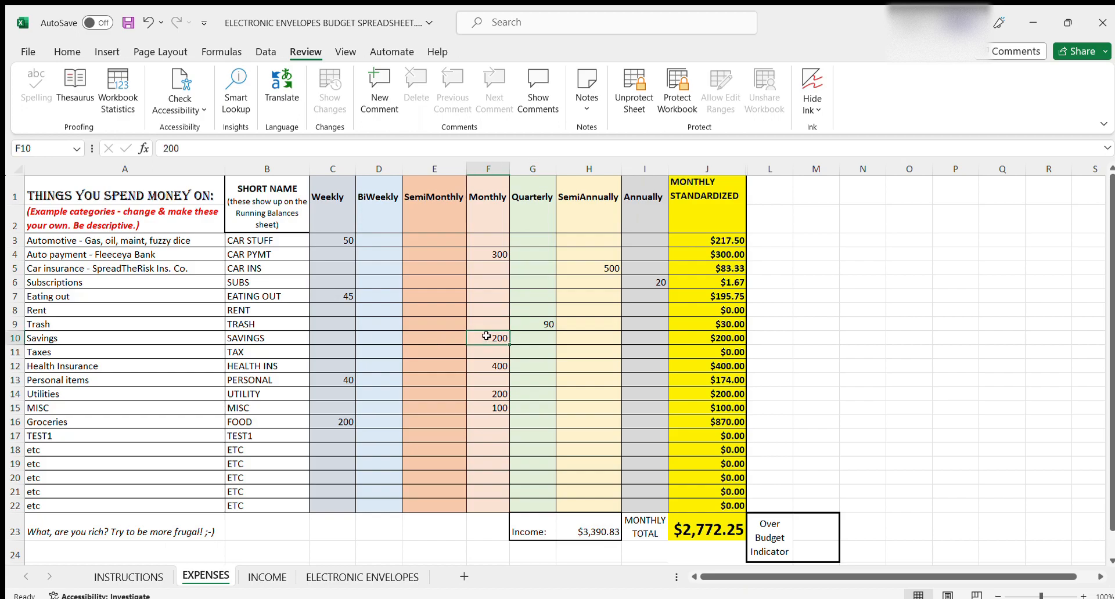
pyautogui.write('500')
pyautogui.press('Return')
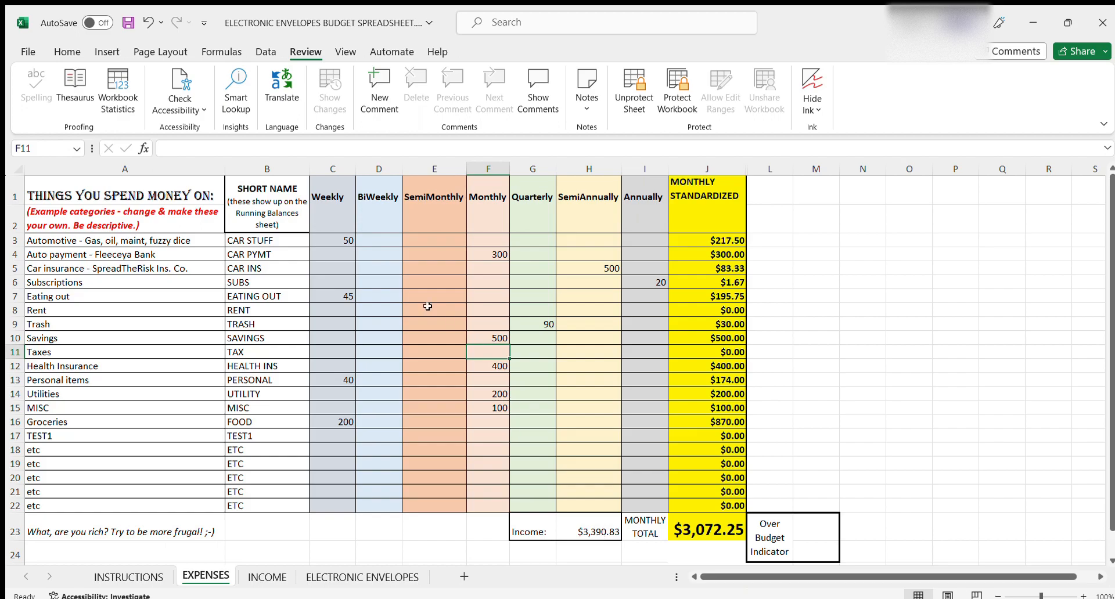
pyautogui.click(500, 337)
pyautogui.write('800')
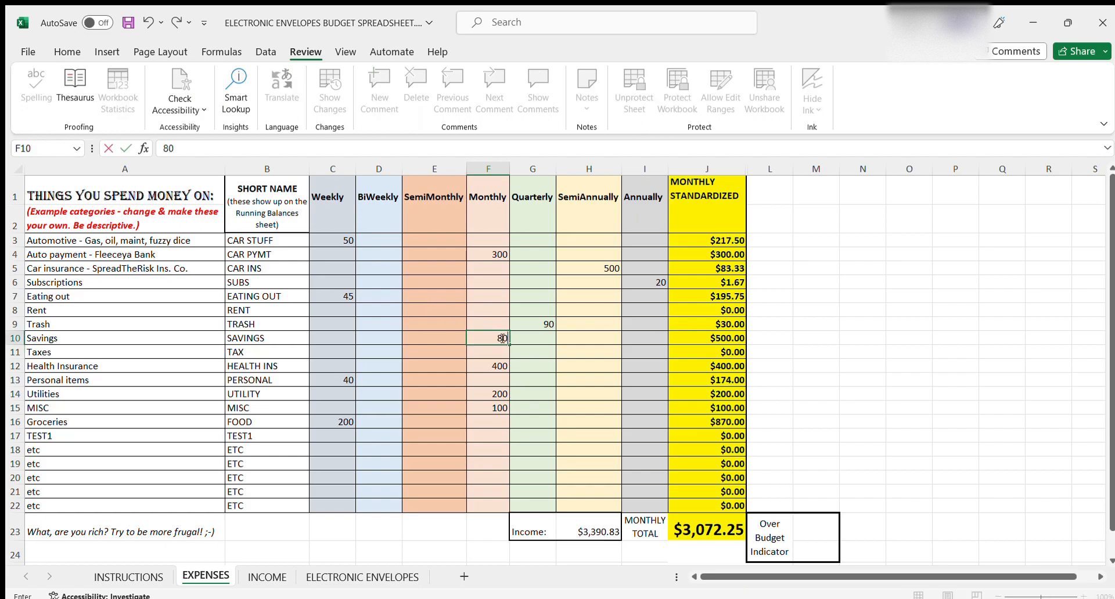
pyautogui.click(525, 340)
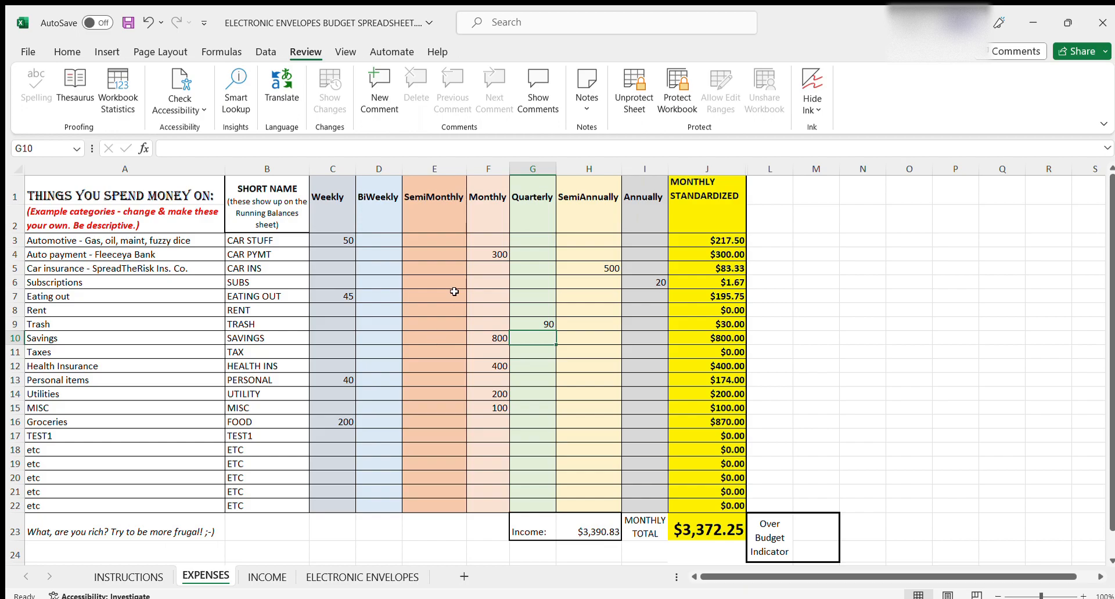
# Add a monthly expense of 18 for Subscriptions.
pyautogui.click(494, 283)
pyautogui.write('18')
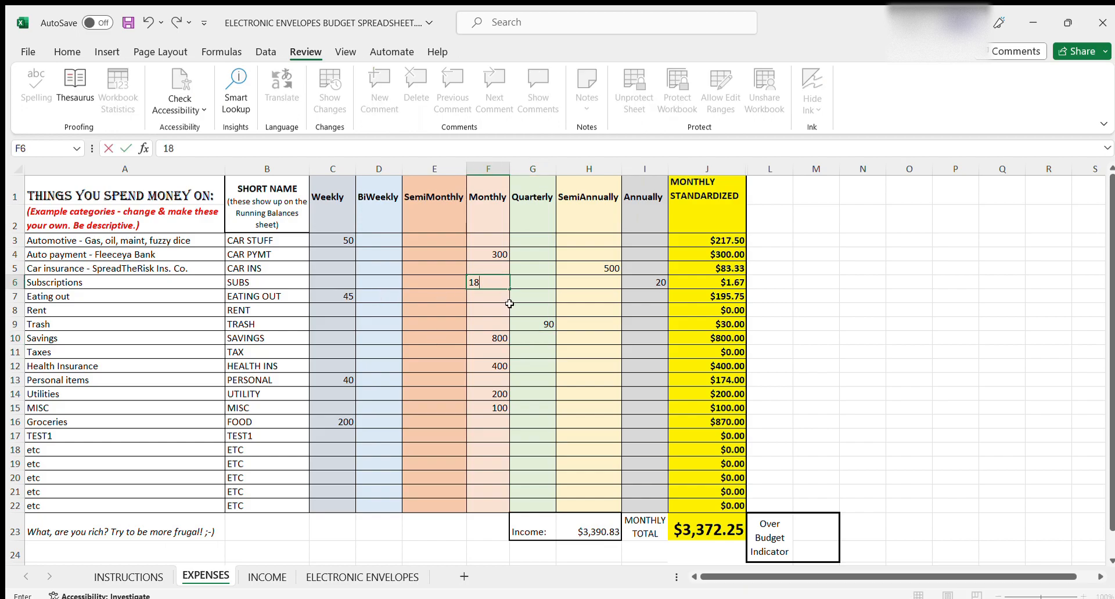
pyautogui.click(493, 311)
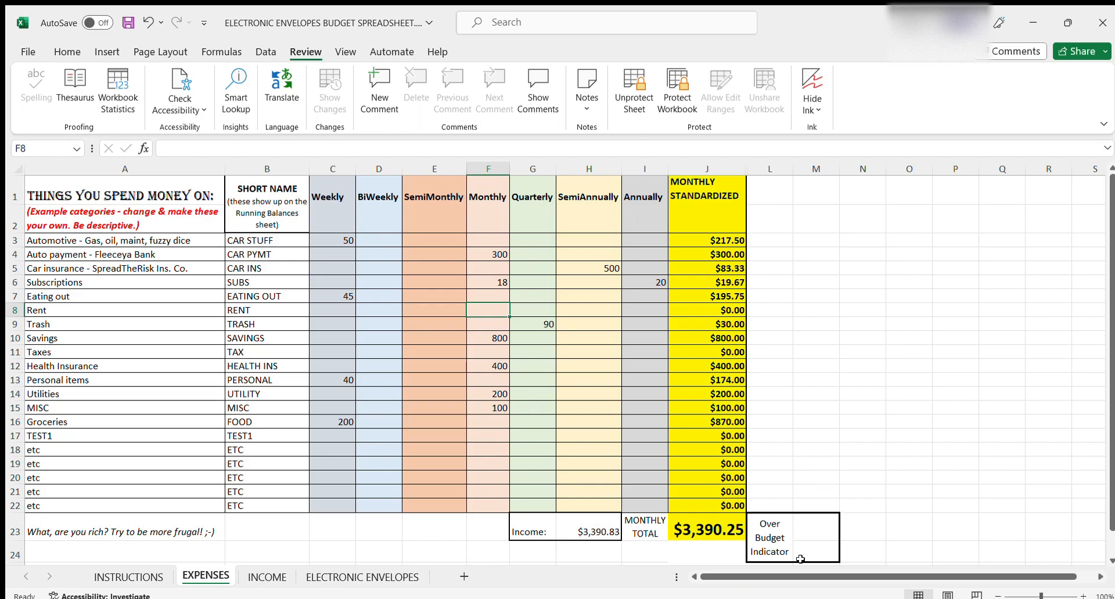
# Look over the ELECTRONIC ENVELOPES, EXPENSES and INCOME sheets.
pyautogui.click(347, 577)
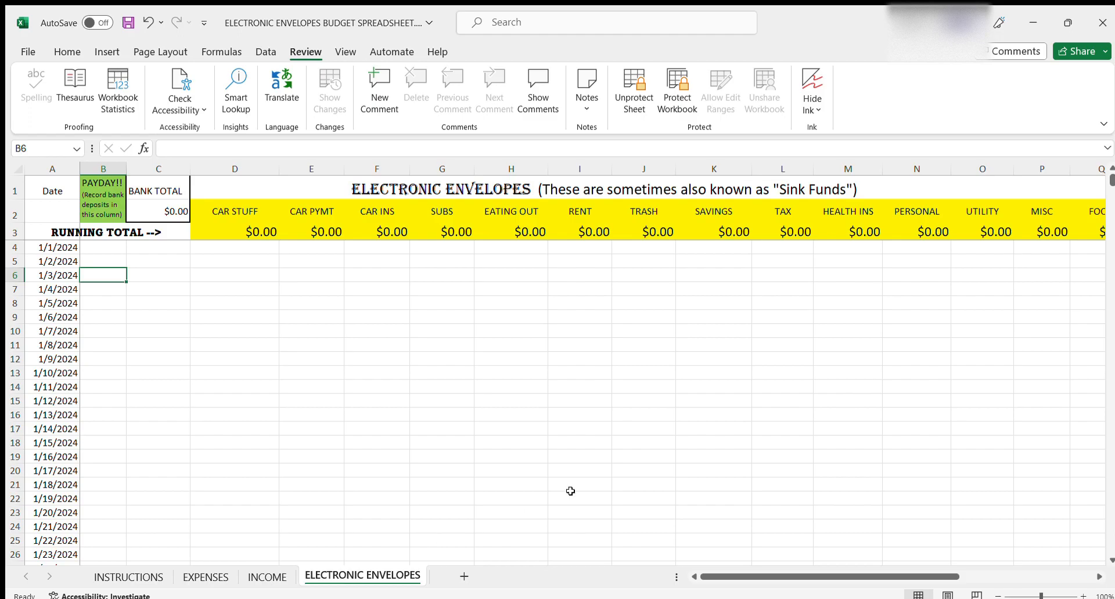
pyautogui.click(215, 575)
pyautogui.click(255, 575)
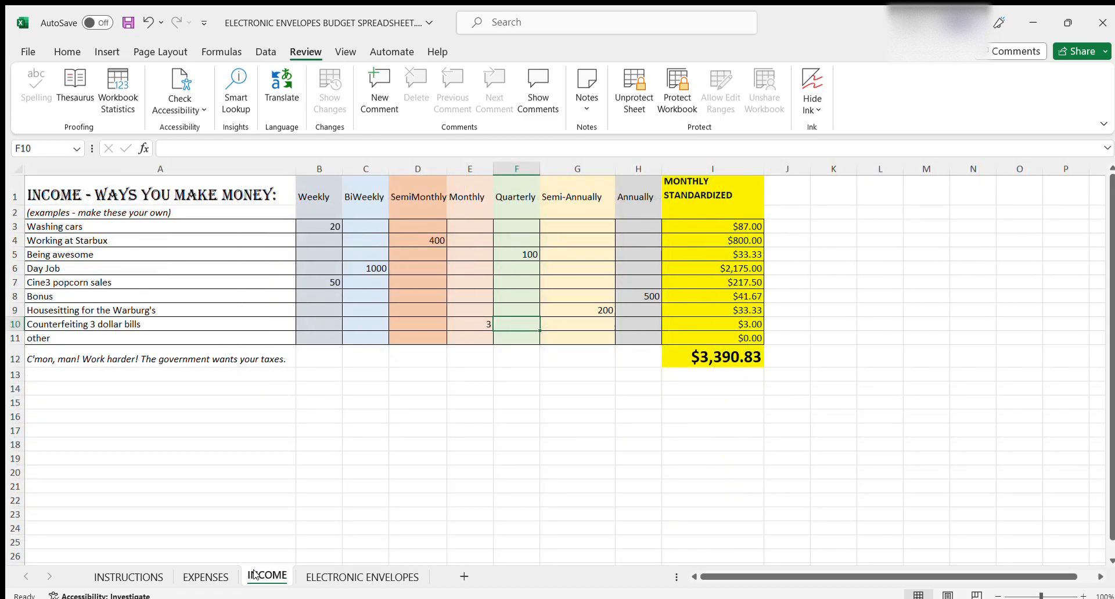
# On the ELECTRONIC ENVELOPES sheet, record a payday deposit of 1000 for 1/1/2024.
pyautogui.click(341, 574)
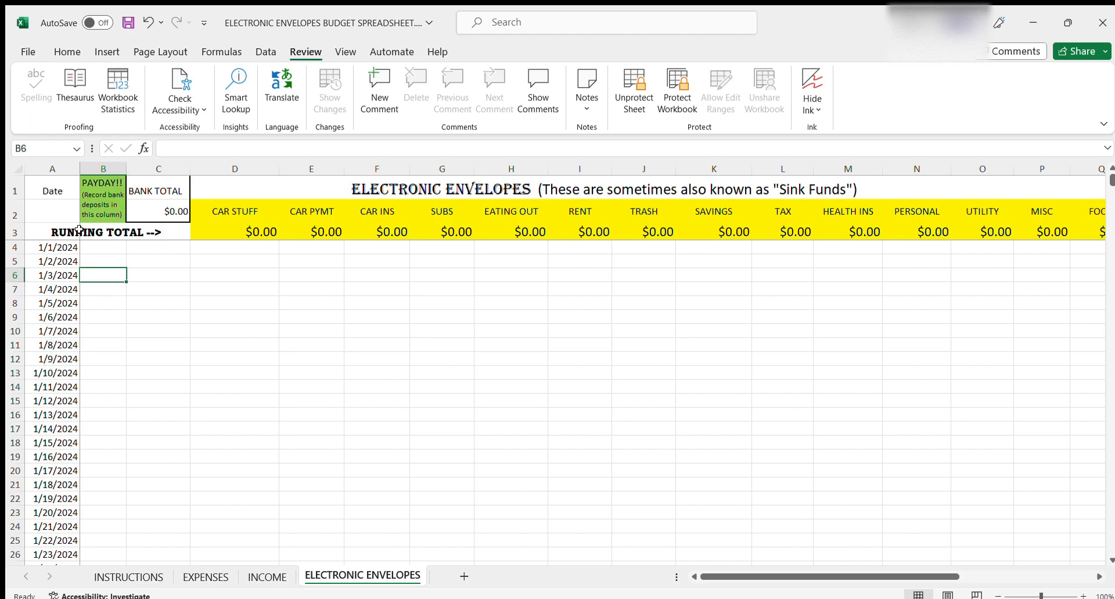
pyautogui.click(107, 247)
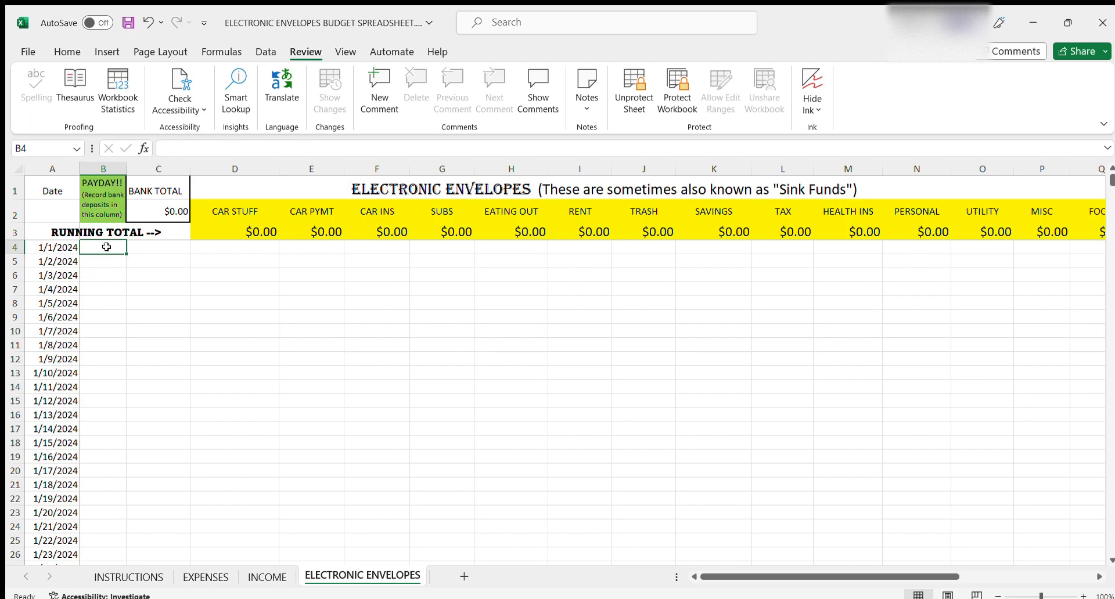
pyautogui.write('1000')
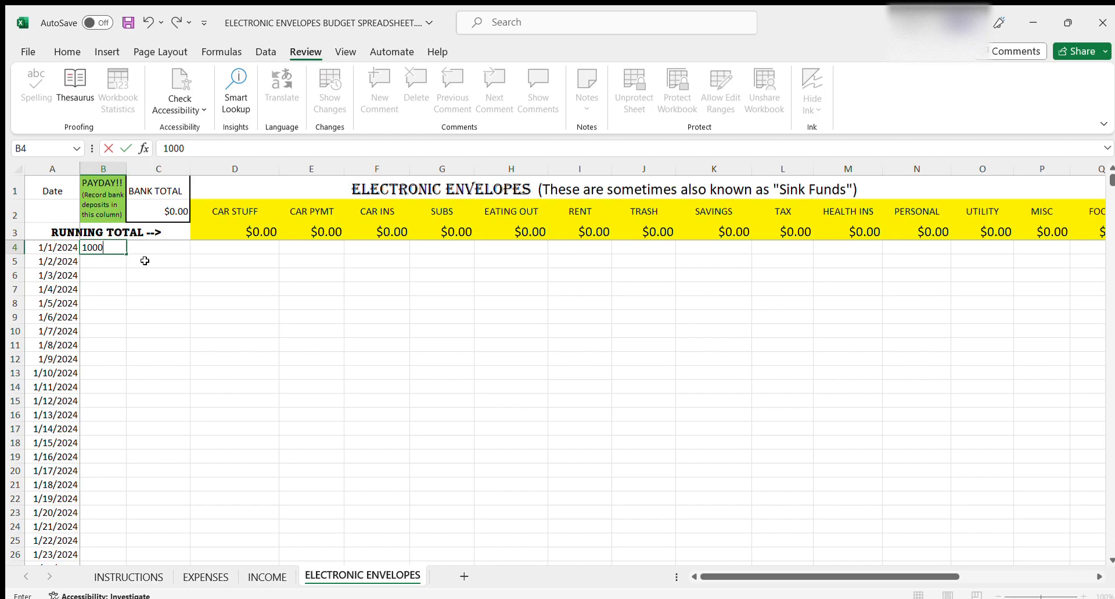
pyautogui.click(144, 261)
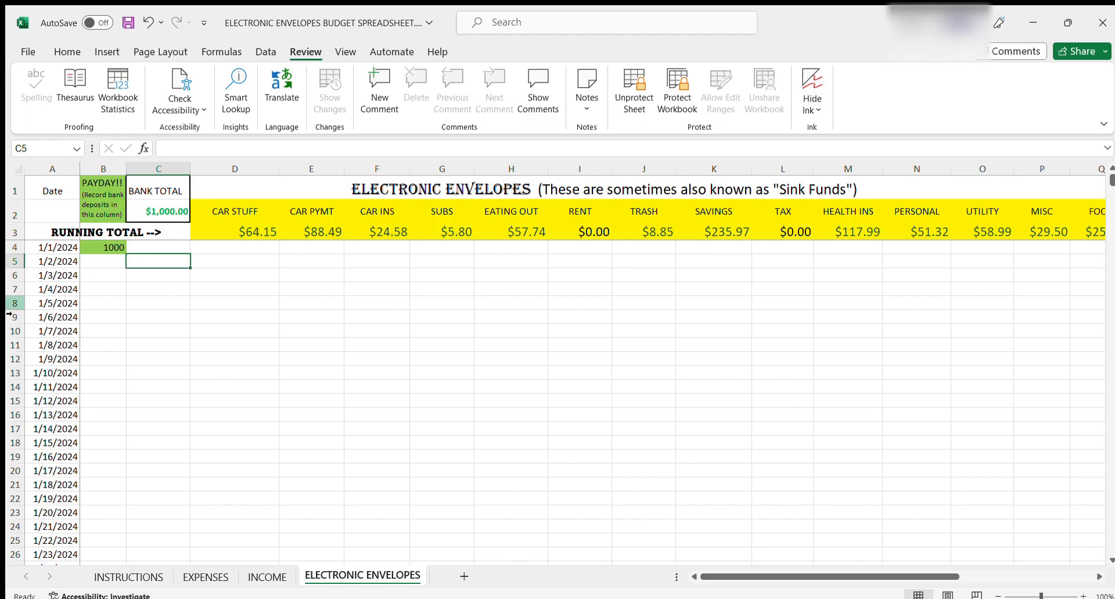
# After checking the EXPENSES sheet, add 20 to the EATING OUT envelope for 1/1/2024 on the ELECTRONIC ENVELOPES sheet.
pyautogui.click(197, 574)
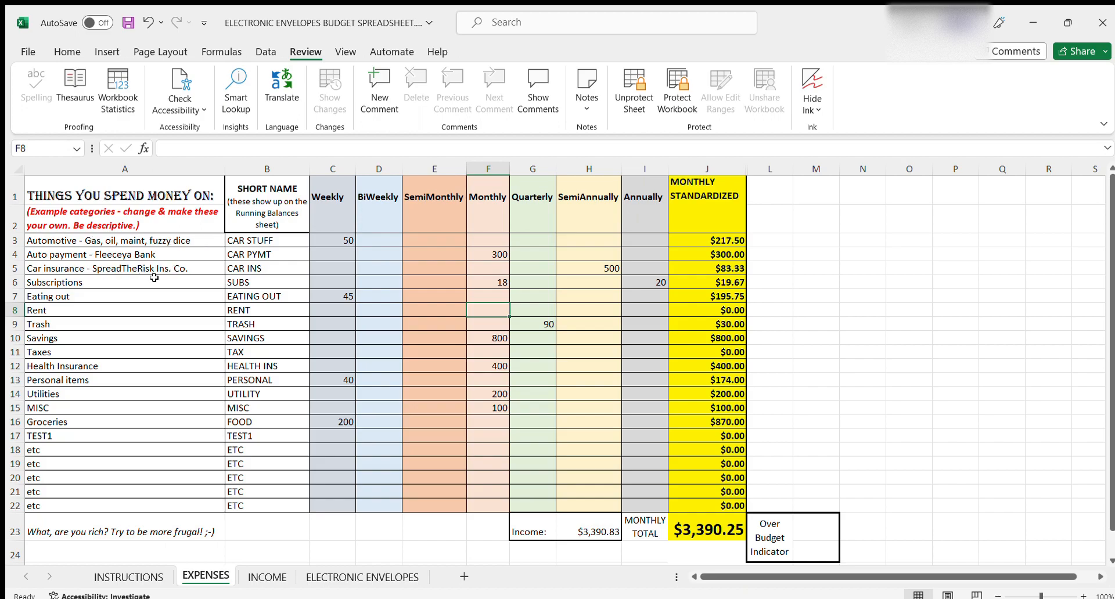
pyautogui.click(361, 576)
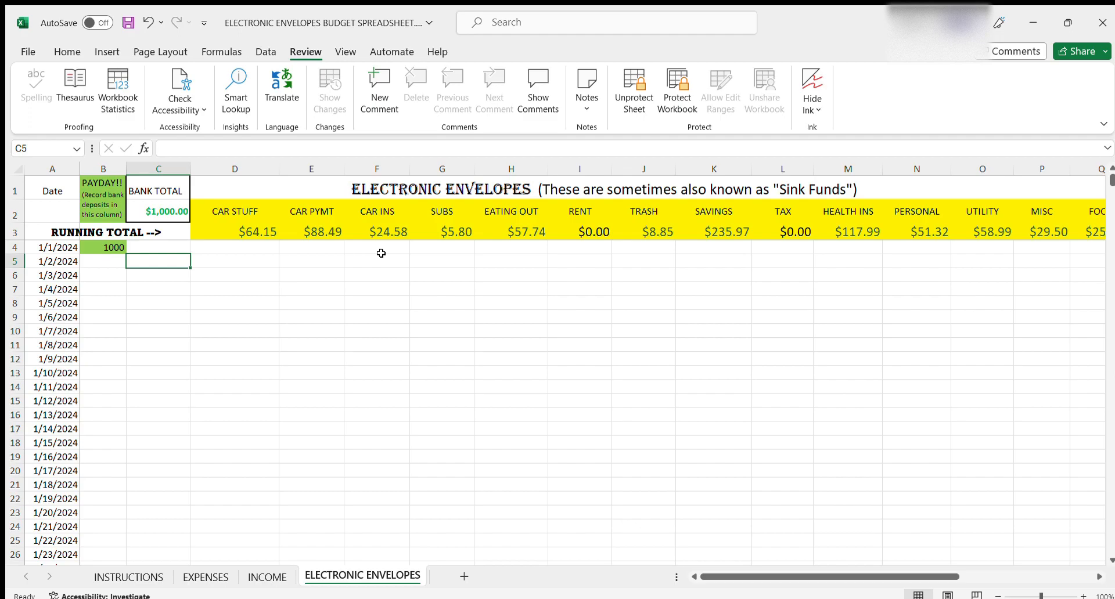
pyautogui.click(499, 246)
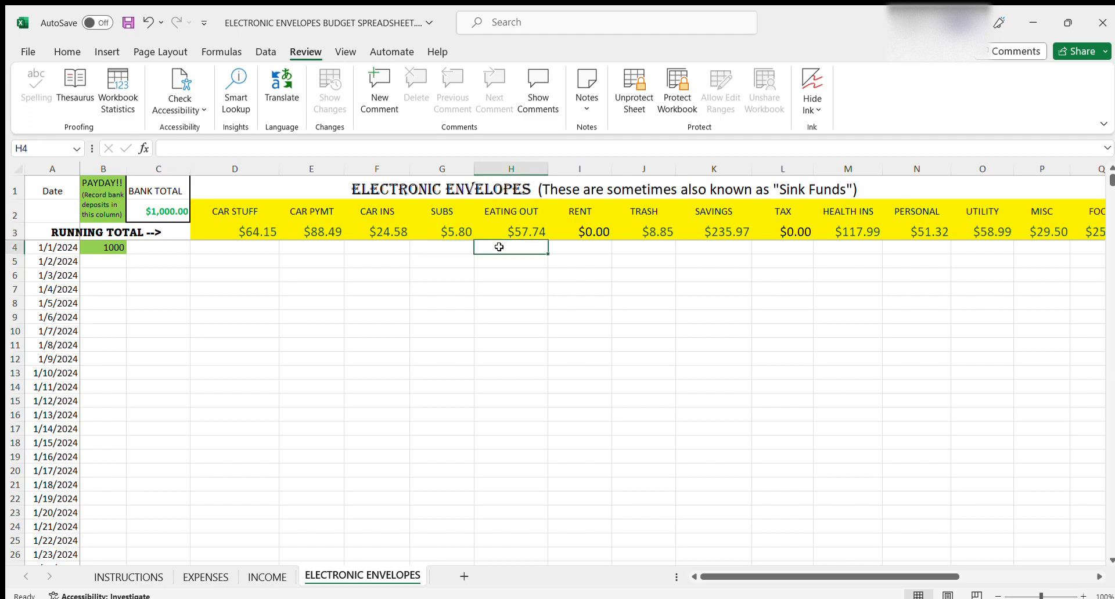
pyautogui.write('20')
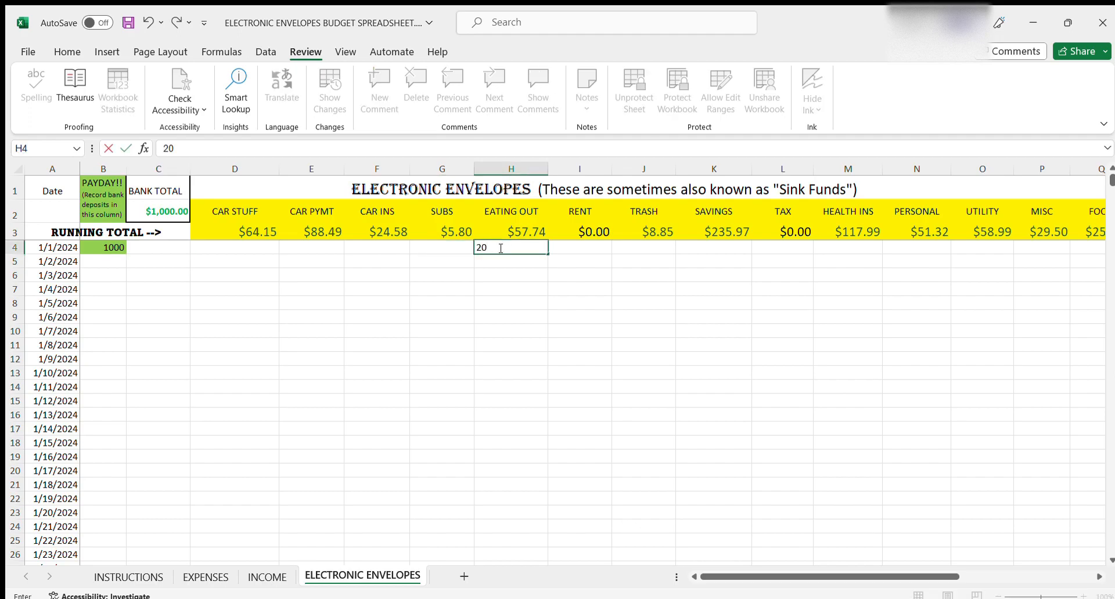
pyautogui.click(346, 273)
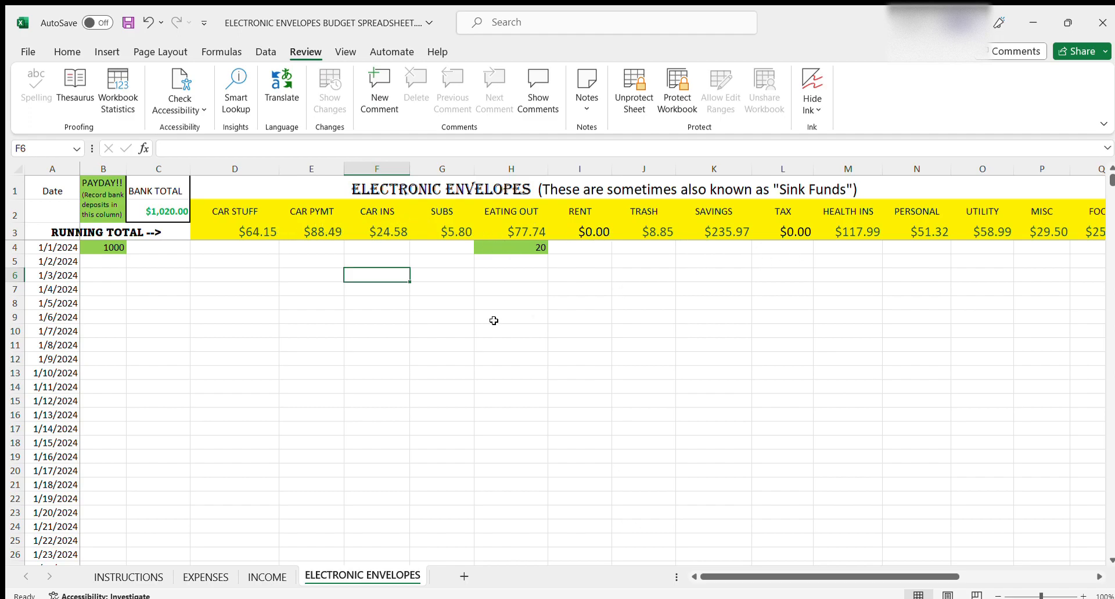
# Record a payday deposit of 500 for 1/5/2024.
pyautogui.click(98, 302)
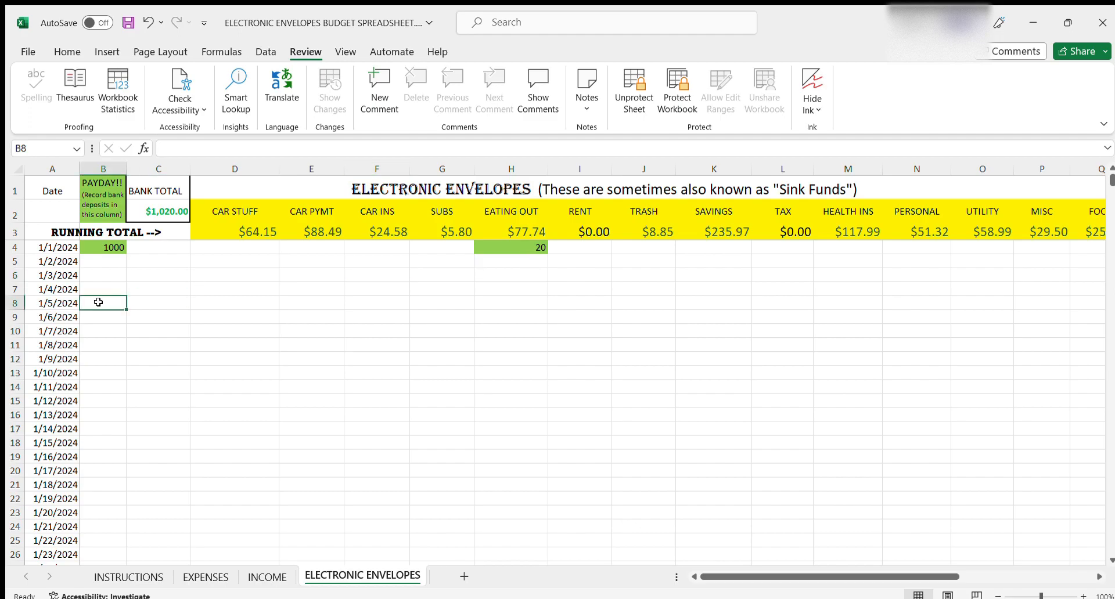
pyautogui.write('500')
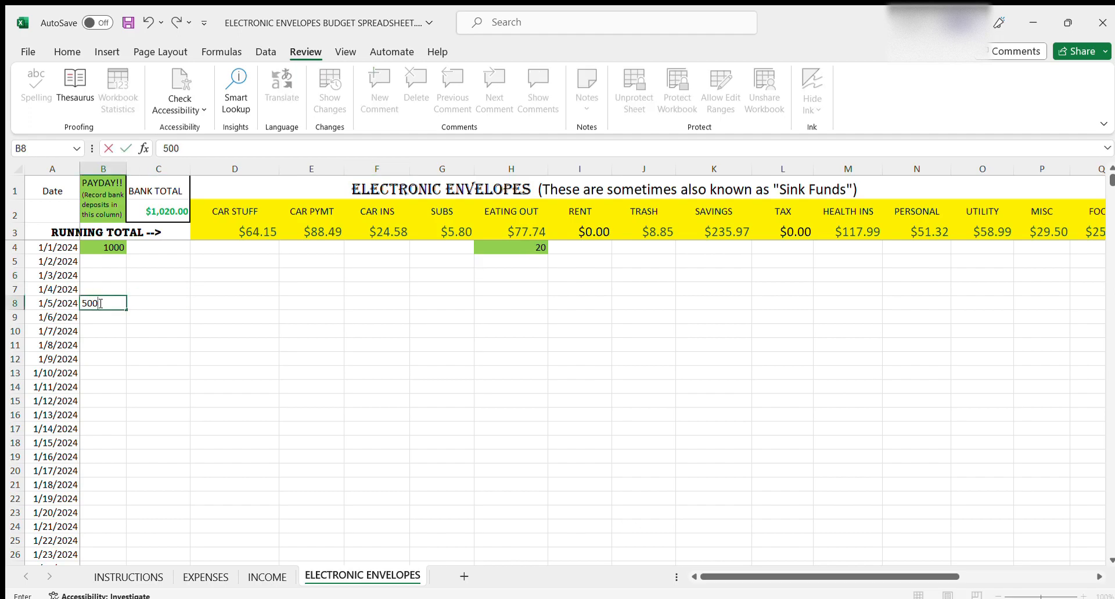
pyautogui.click(147, 304)
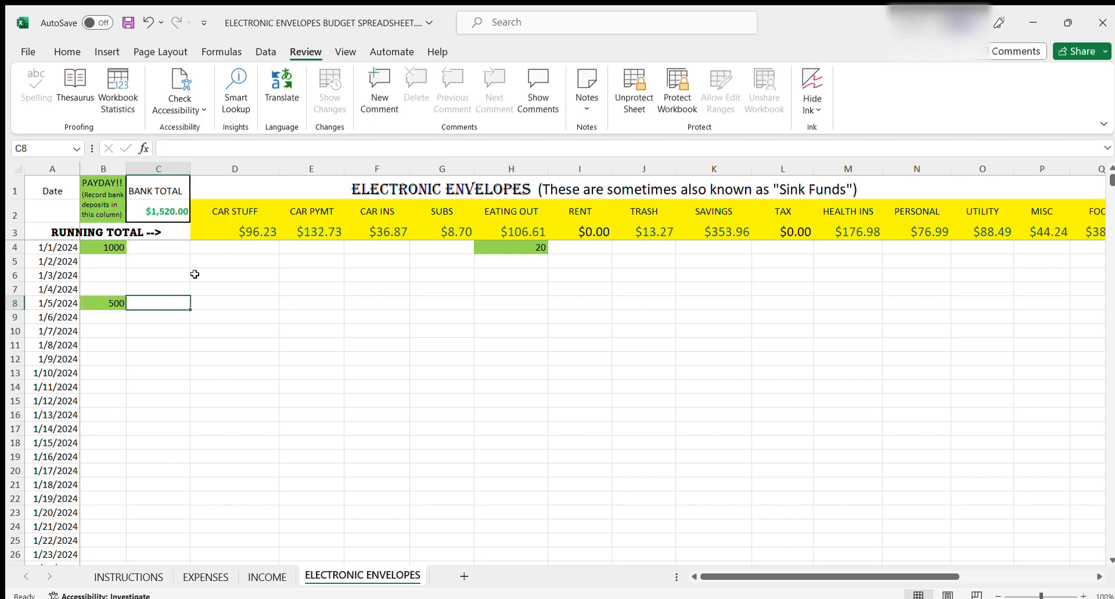
# Record expenses of -25 in the CAR STUFF envelope for 1/2/2024 and -60 in the PERSONAL envelope for 1/3/2024.
pyautogui.click(247, 260)
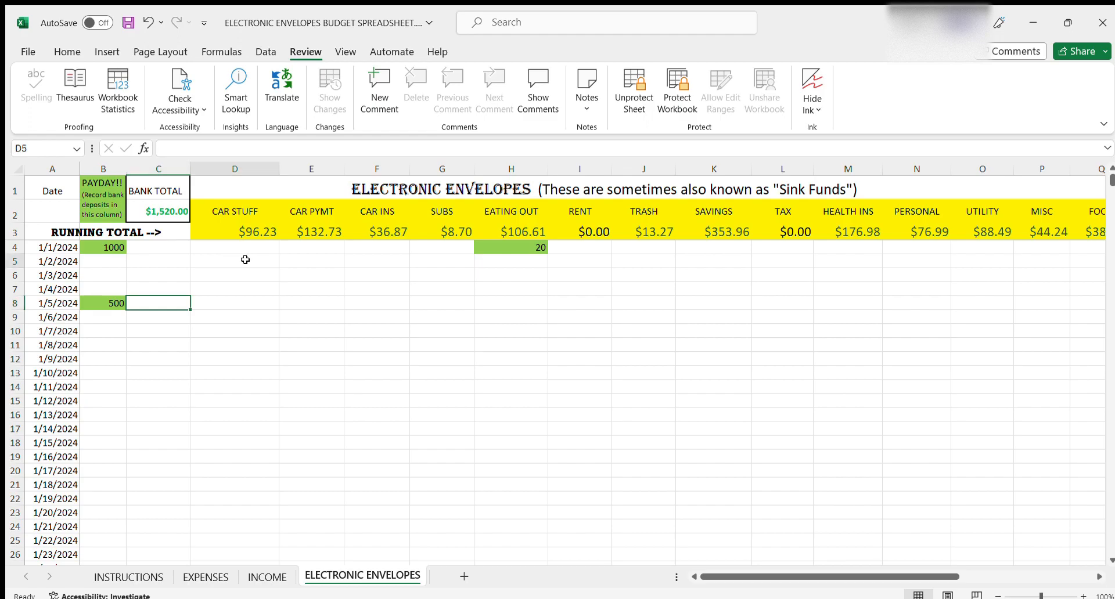
pyautogui.write('-')
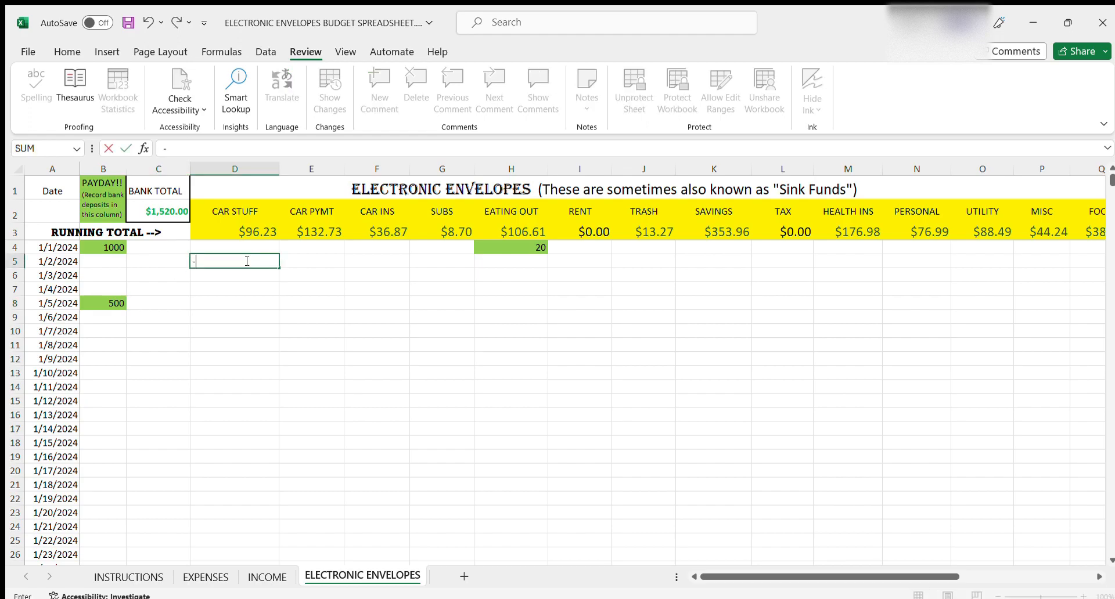
pyautogui.write('25')
pyautogui.press('Return')
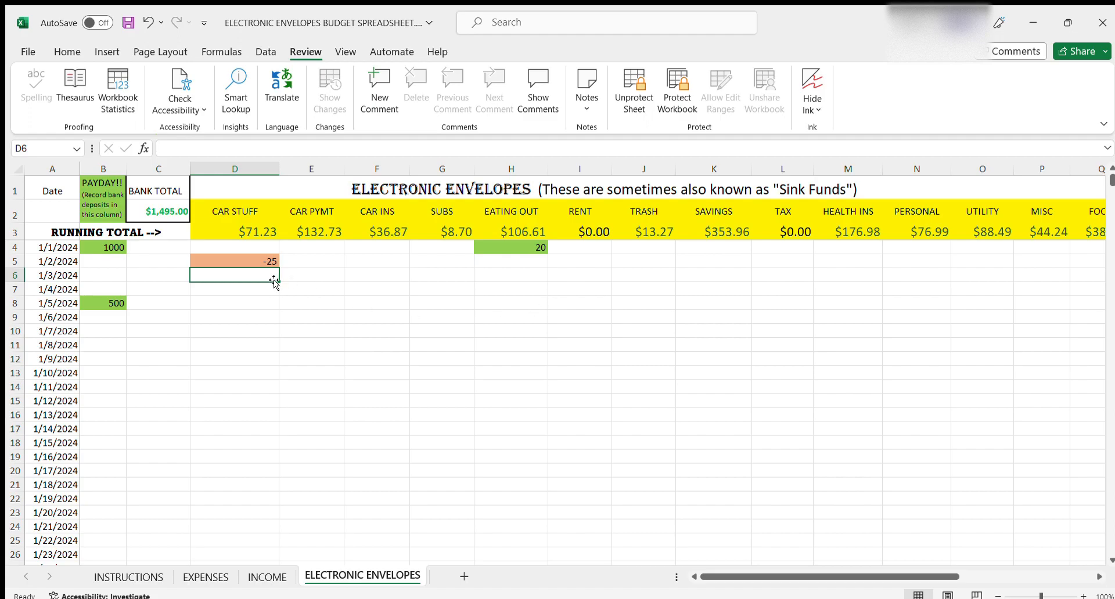
pyautogui.click(923, 273)
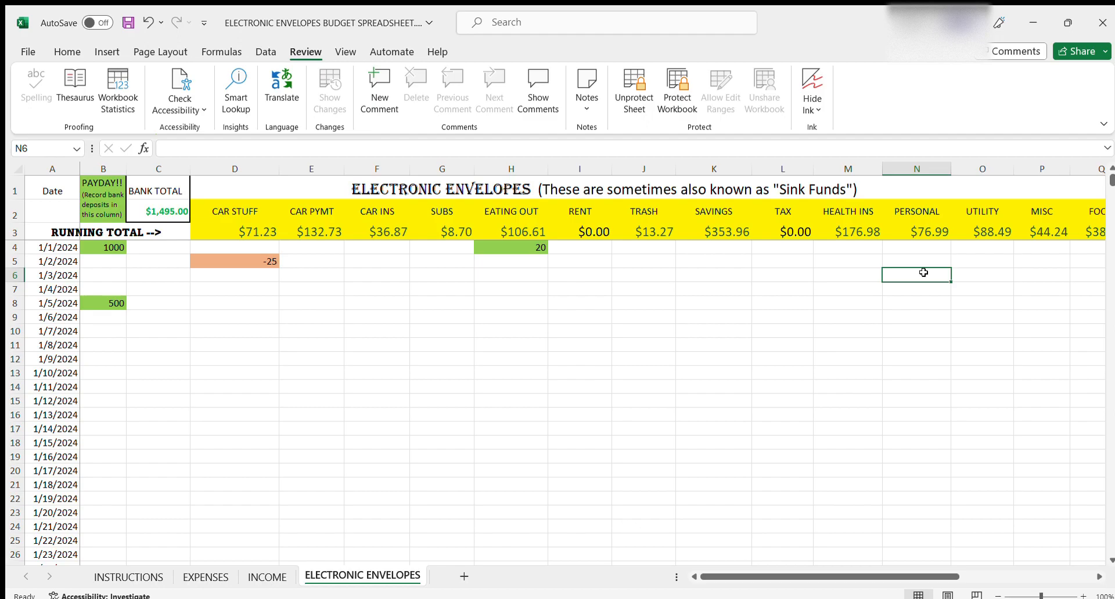
pyautogui.write('-60')
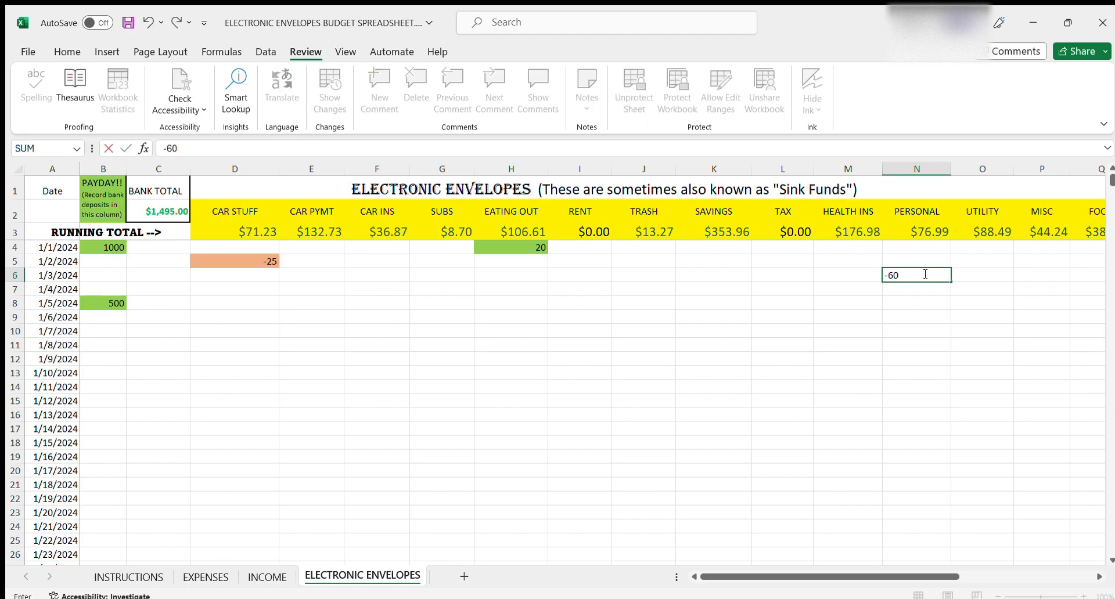
pyautogui.press('Return')
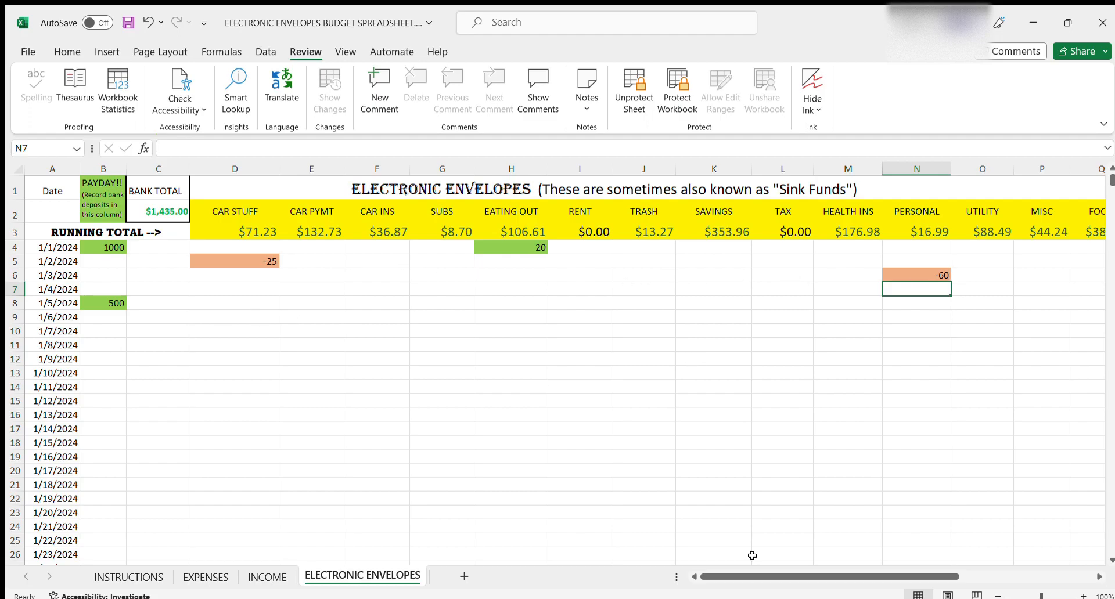
# Record an expense of -250 in the FOOD envelope for 1/4/2024.
pyautogui.moveTo(781, 576); pyautogui.dragTo(857, 577)
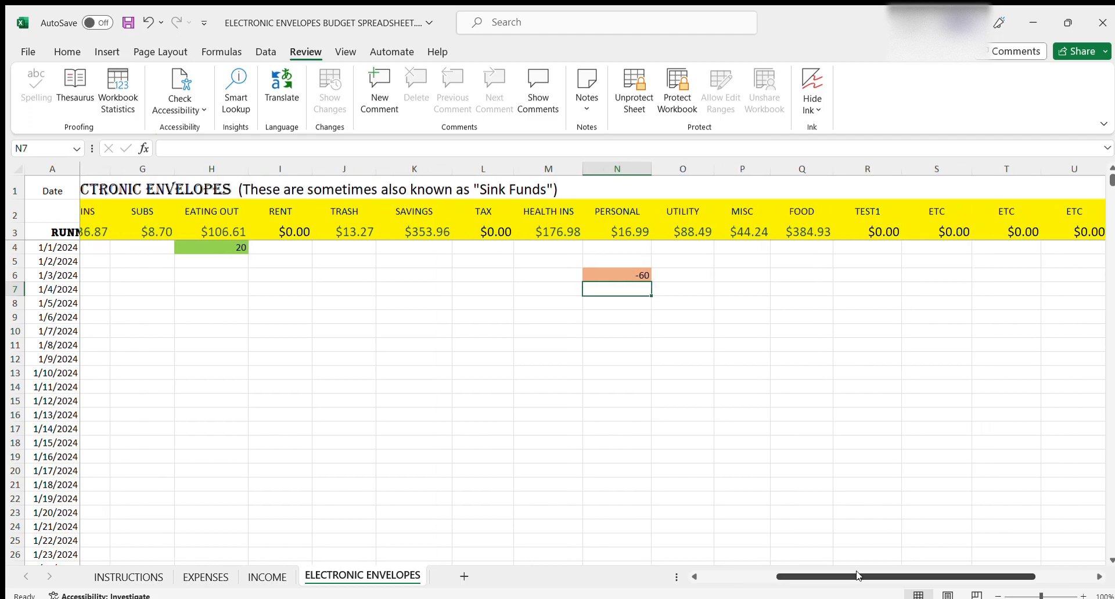
pyautogui.click(803, 288)
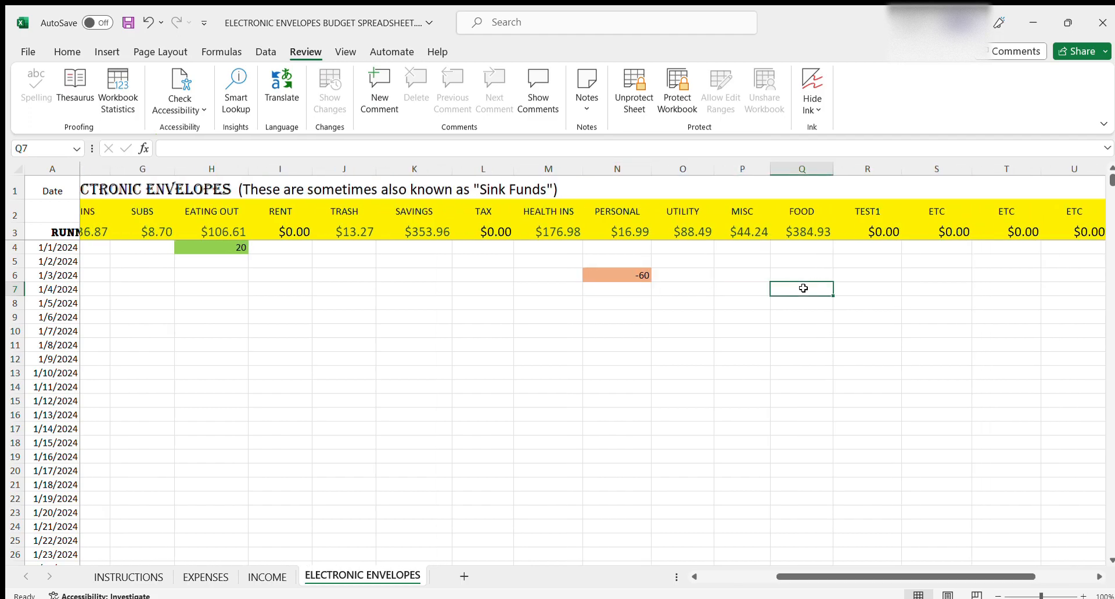
pyautogui.write('-250')
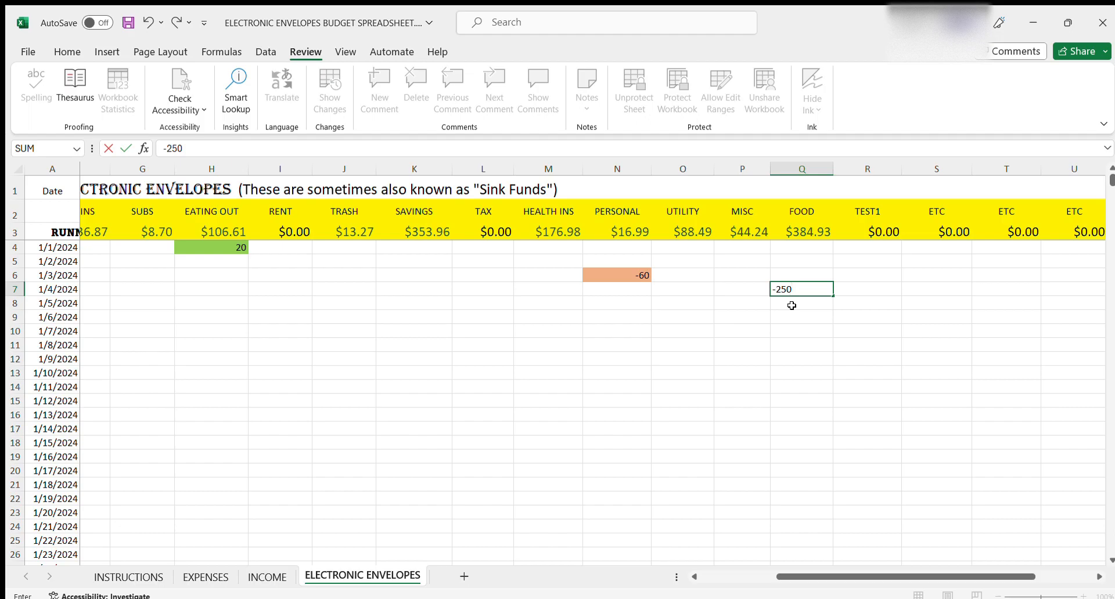
pyautogui.press('Return')
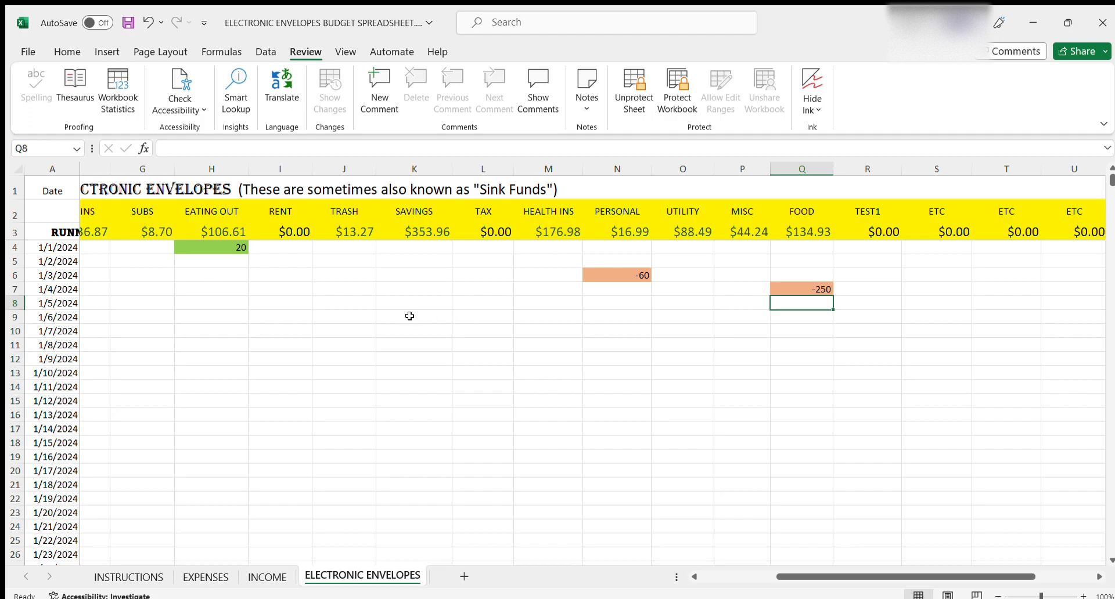
# Enter 50 in the UTILITY envelope for 1/8/2024.
pyautogui.click(683, 344)
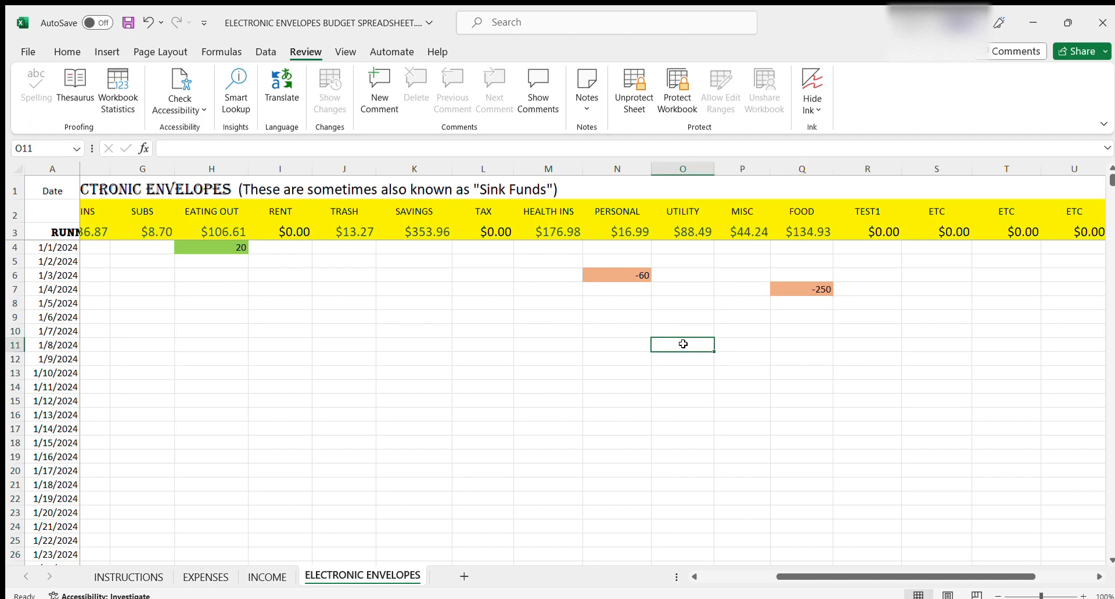
pyautogui.write('50')
pyautogui.press('Return')
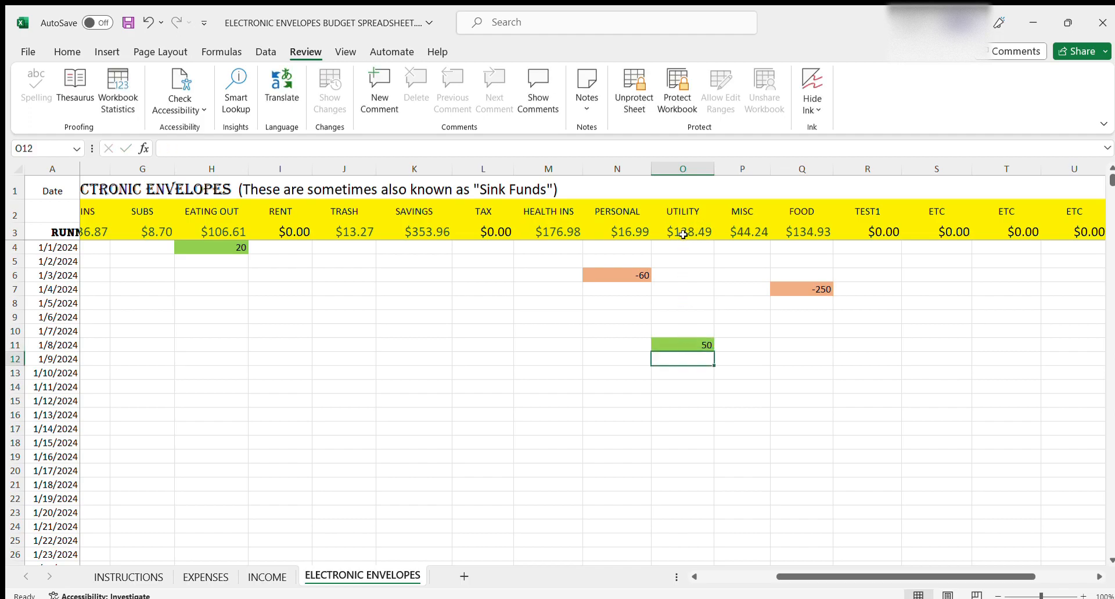
# Change the UTILITY envelope's entry for 1/8/2024 to an expense of -50.
pyautogui.click(696, 345)
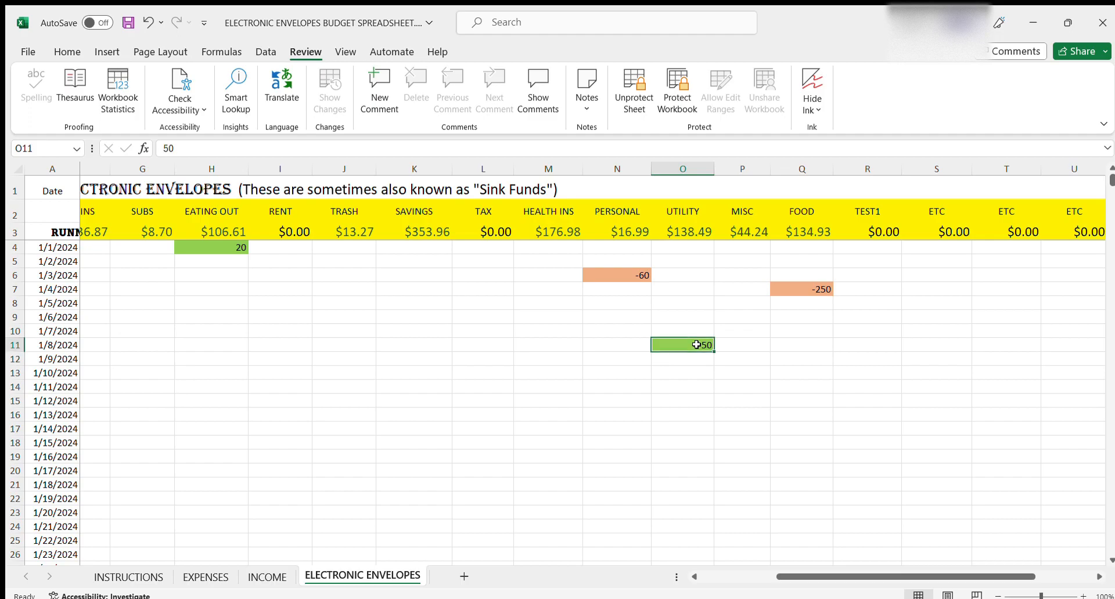
pyautogui.write('-50')
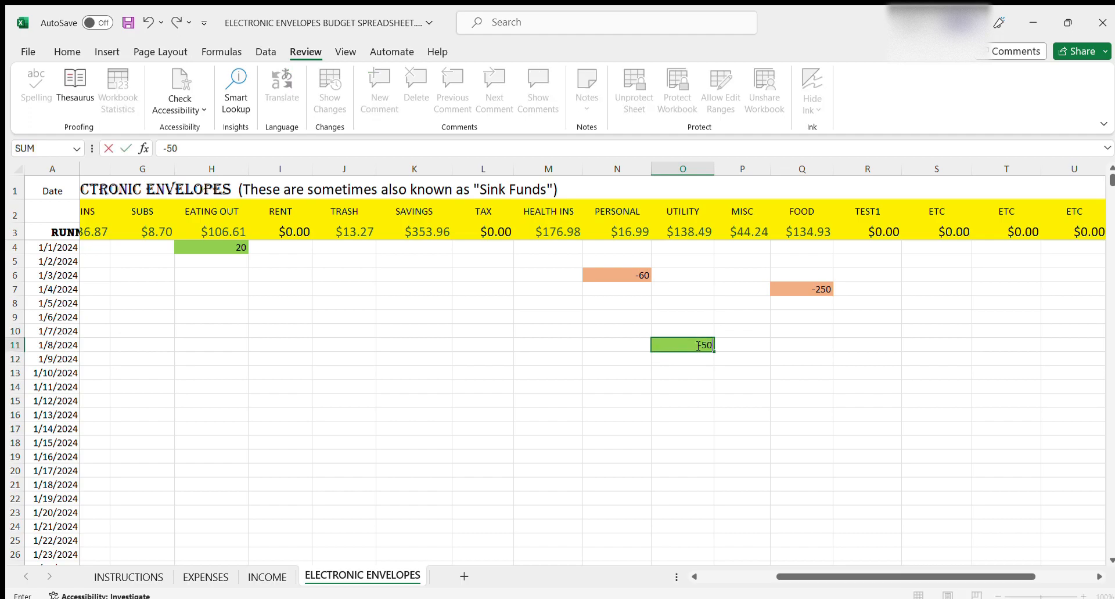
pyautogui.press('Return')
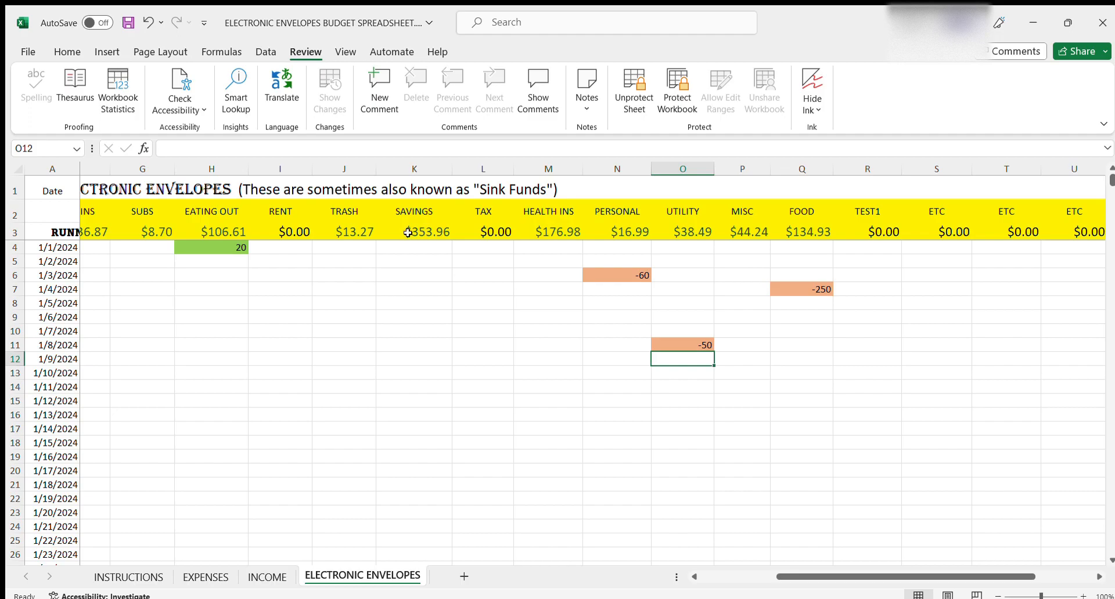
# Record an expense of -90 in the TRASH envelope for 1/4/2024.
pyautogui.click(343, 286)
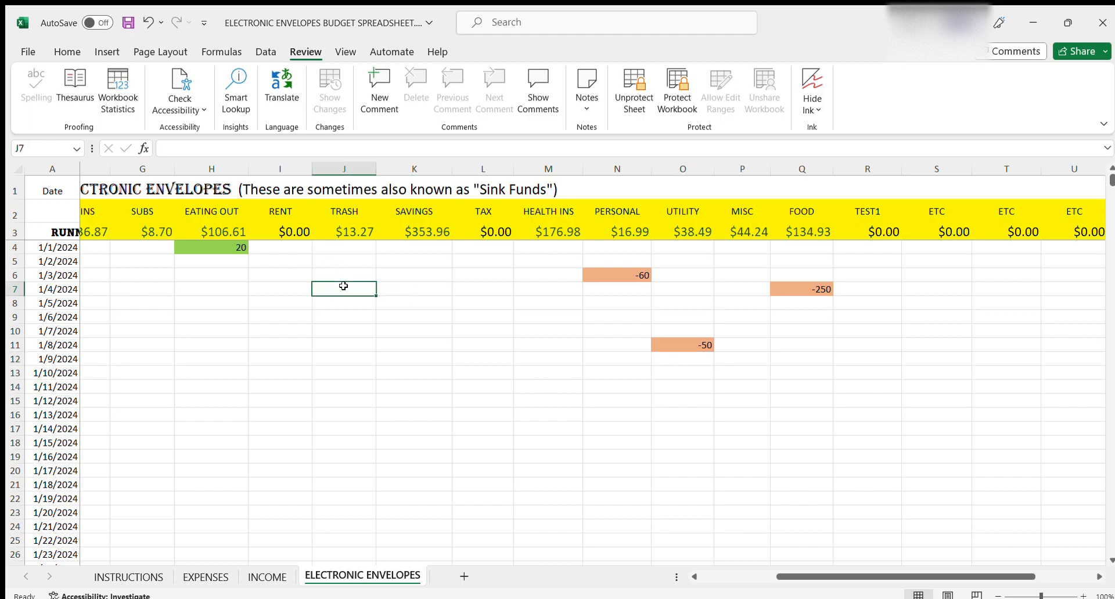
pyautogui.write('-90')
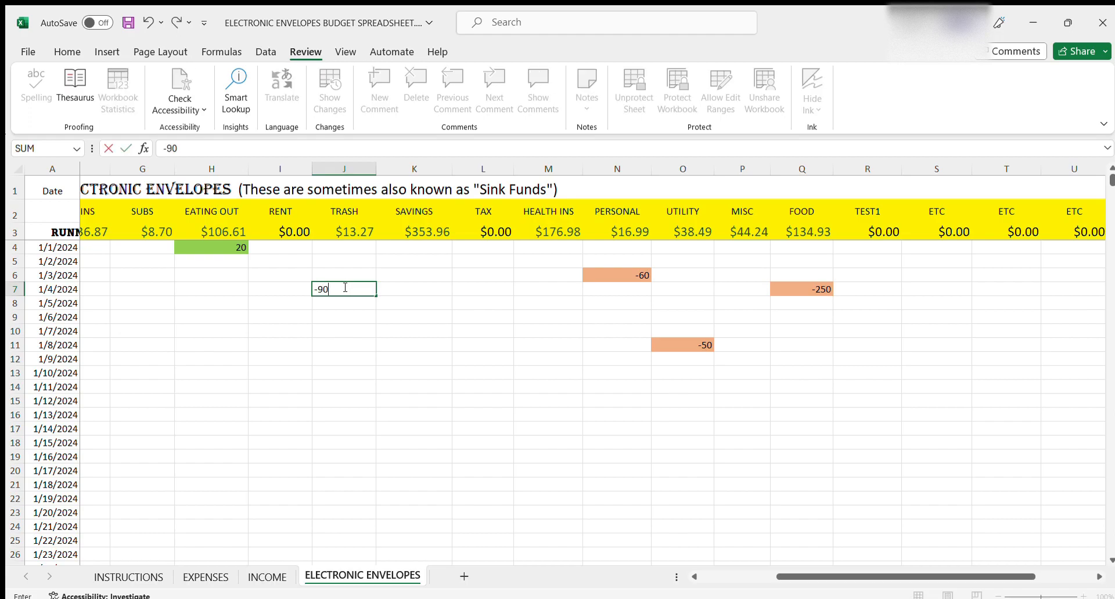
pyautogui.press('Return')
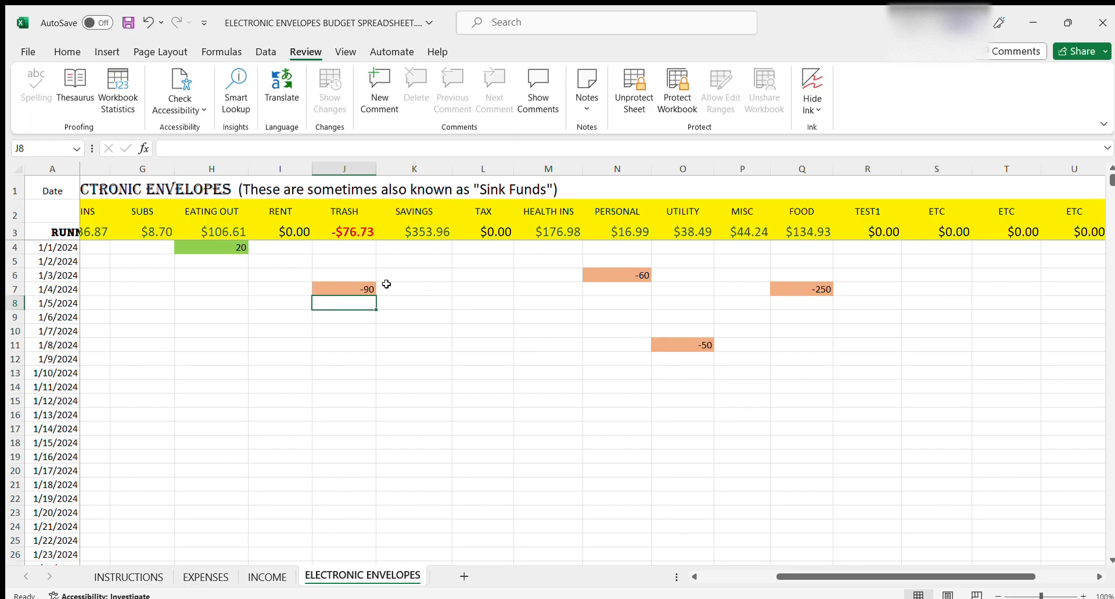
# Transfer 90 from SAVINGS to TRASH by recording -90 in SAVINGS for 1/4/2024 and 90 in TRASH for 1/5/2024.
pyautogui.click(422, 285)
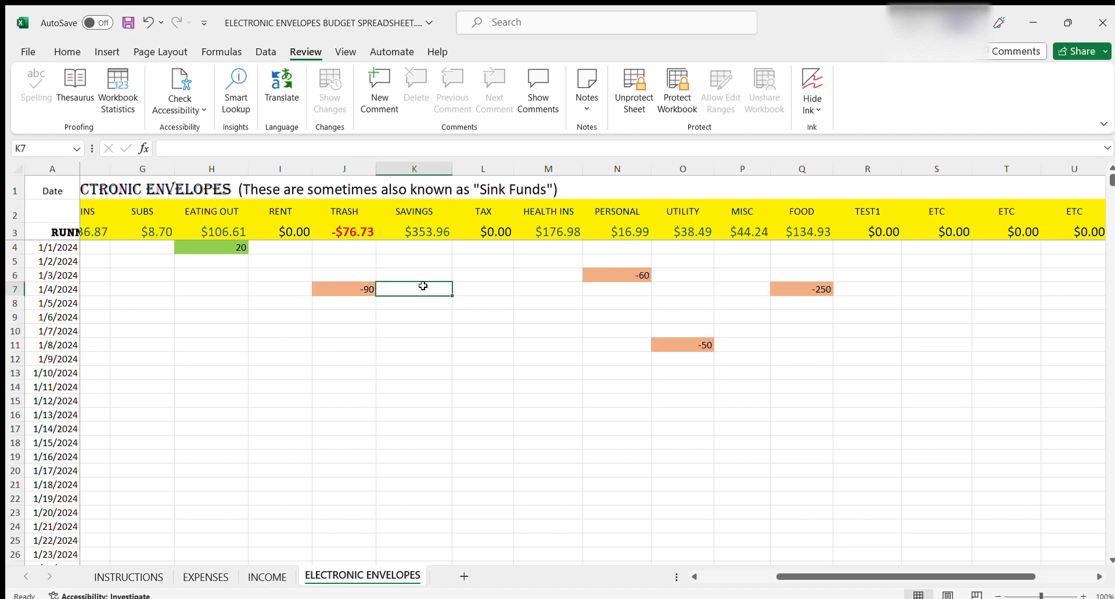
pyautogui.write('-90')
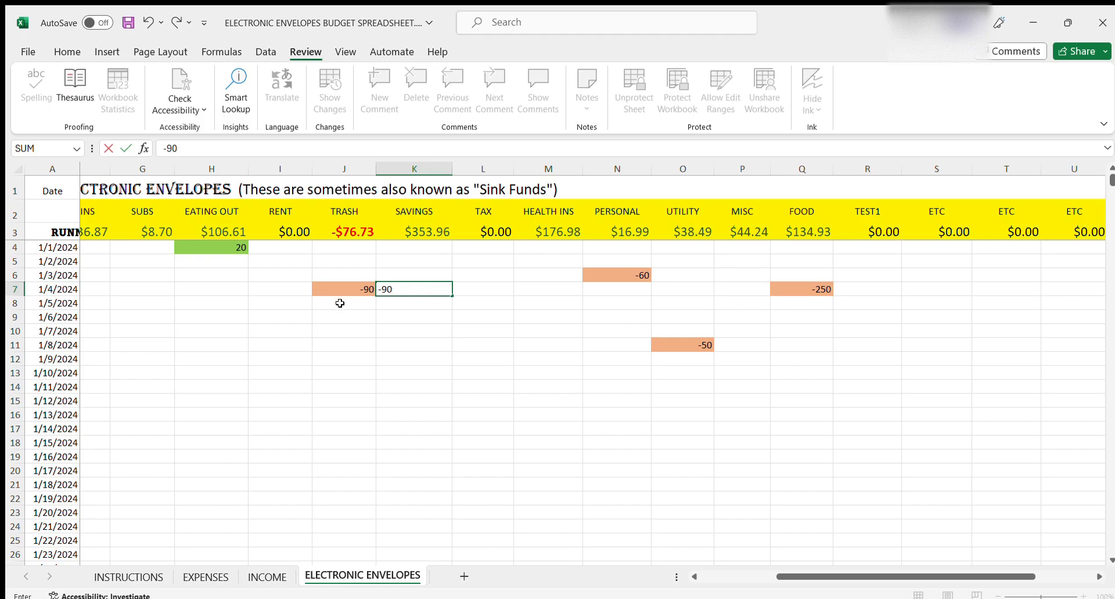
pyautogui.click(344, 303)
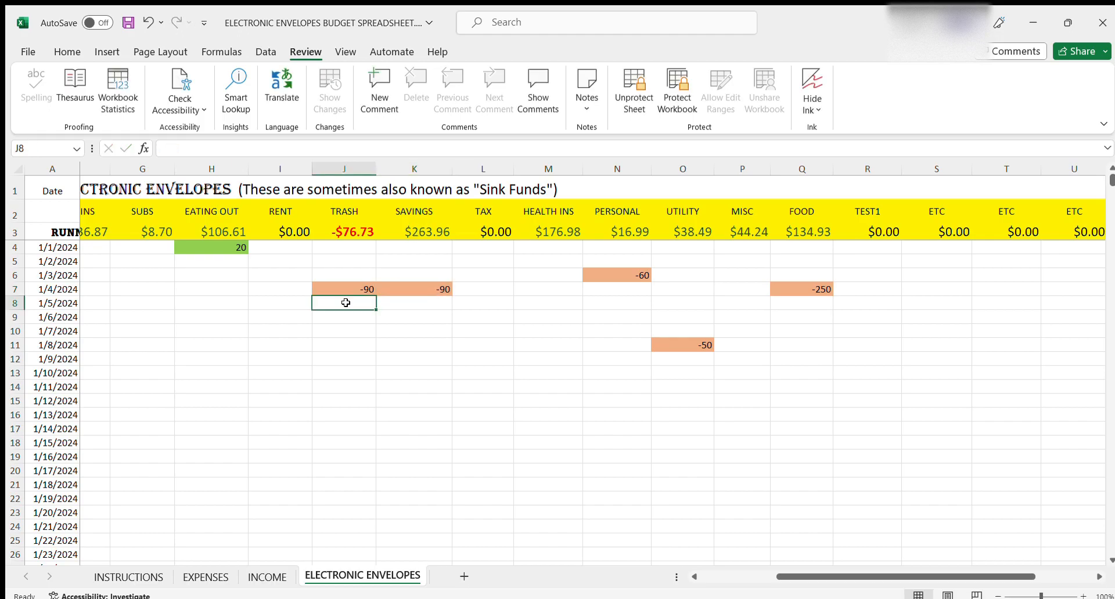
pyautogui.write('90')
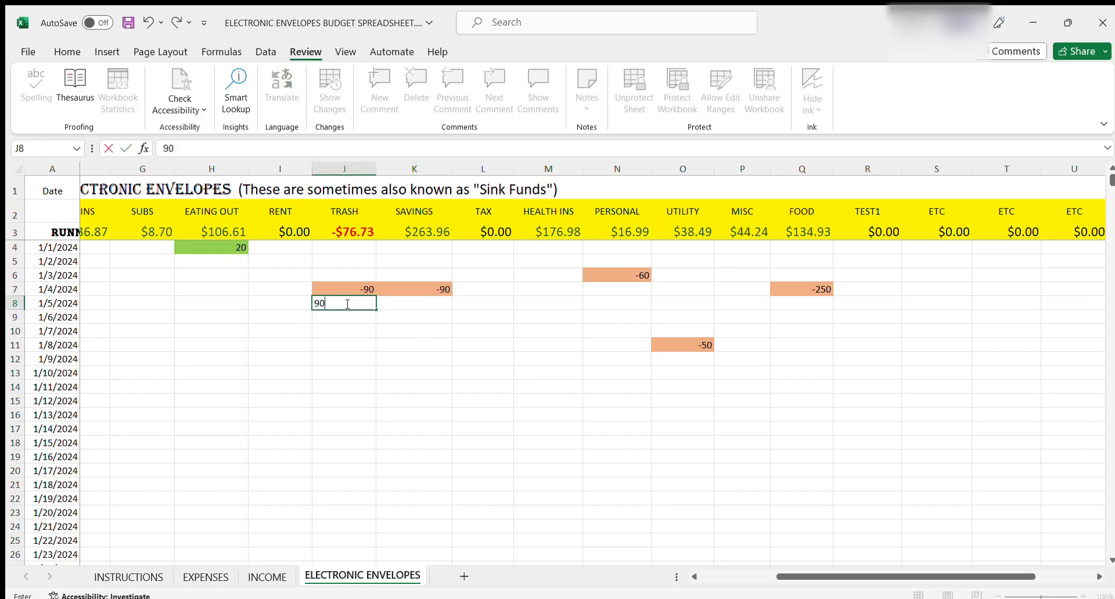
pyautogui.press('Return')
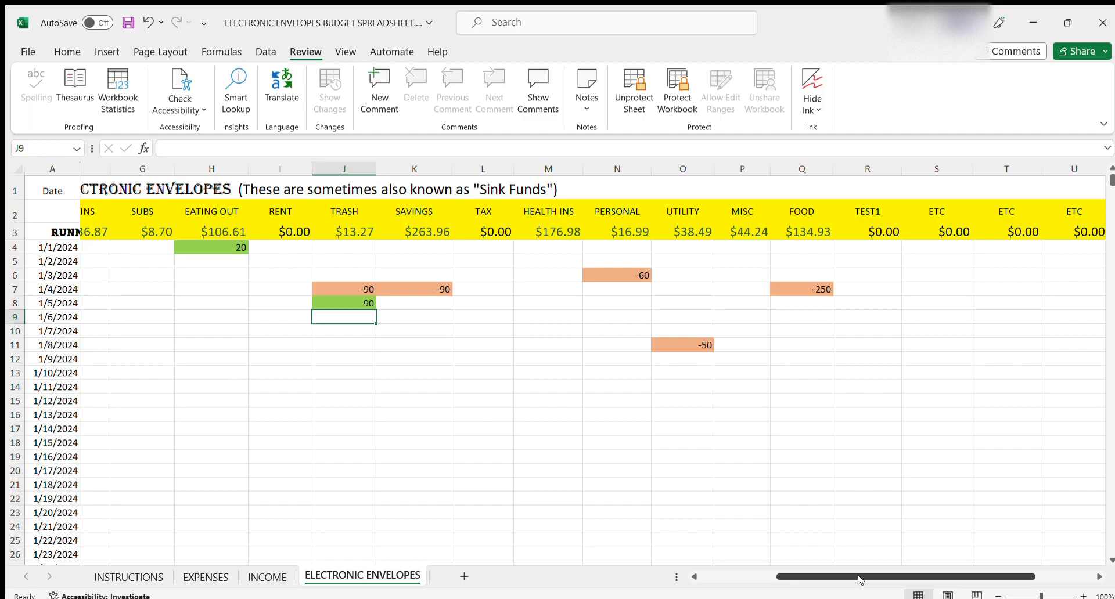
pyautogui.moveTo(861, 578); pyautogui.dragTo(785, 577)
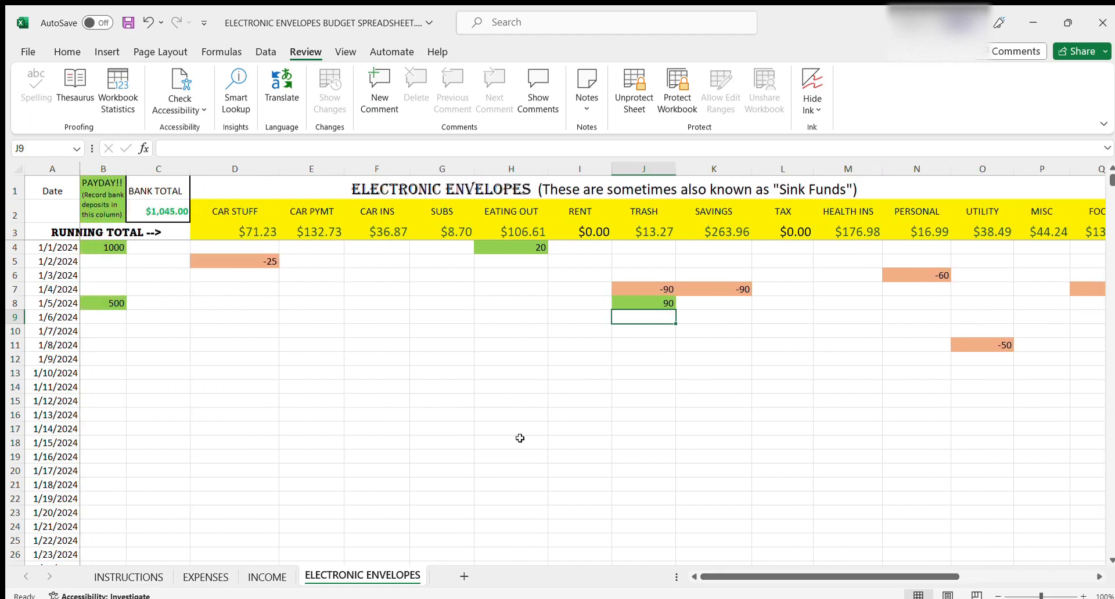